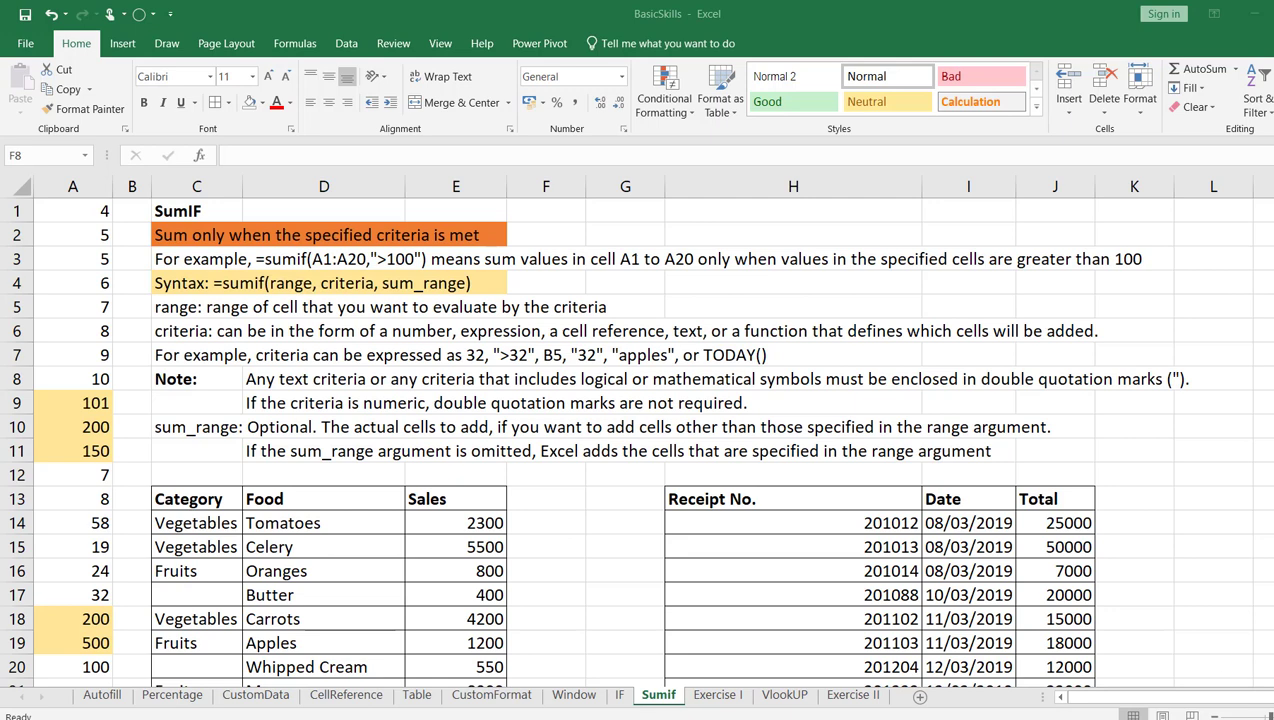
Step: Copy the example formula =sumif(A1:A20,">100") from the explanatory text in C3
left_click(68, 204)
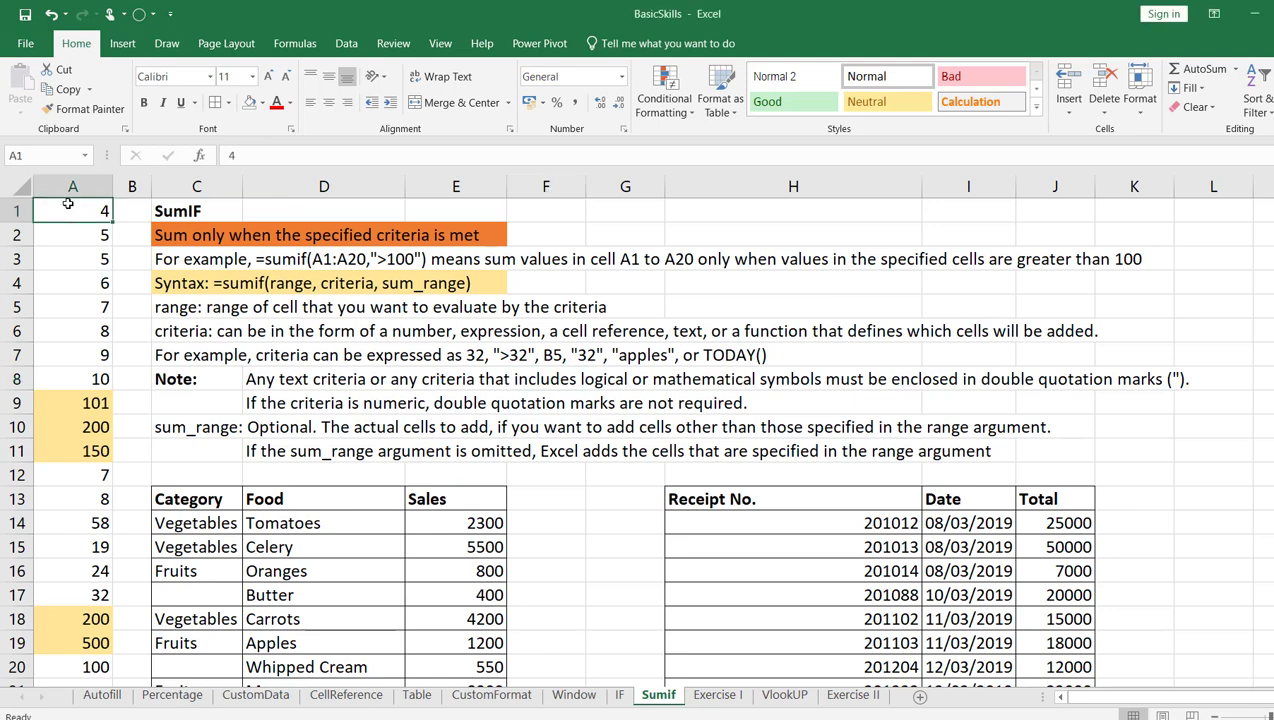
left_click_drag(68, 204, 84, 668)
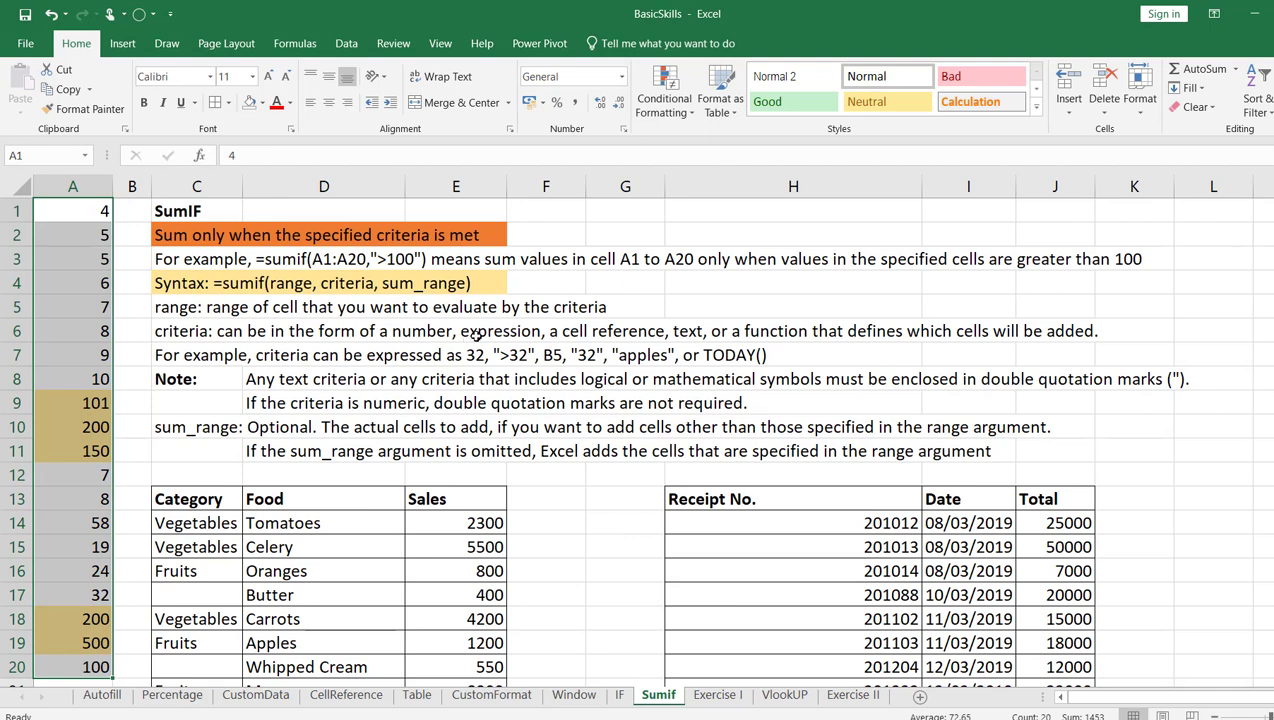
left_click(375, 257)
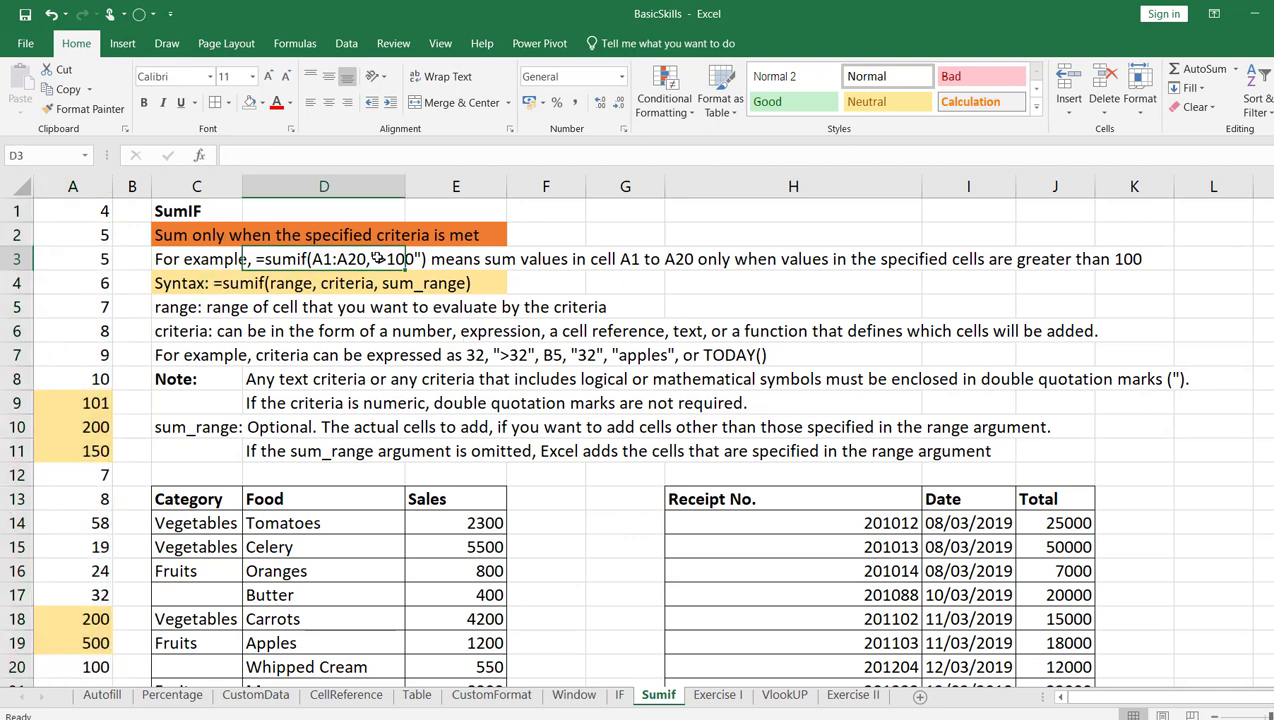
left_click(183, 256)
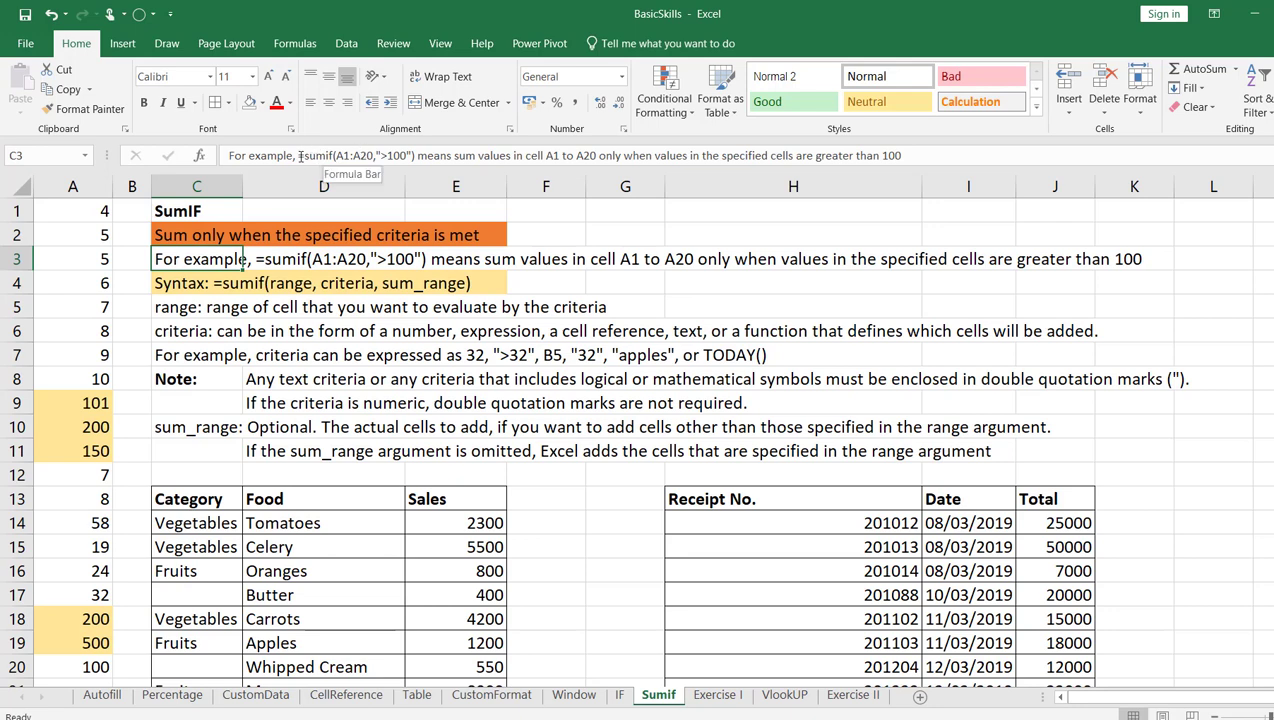
left_click_drag(300, 156, 416, 160)
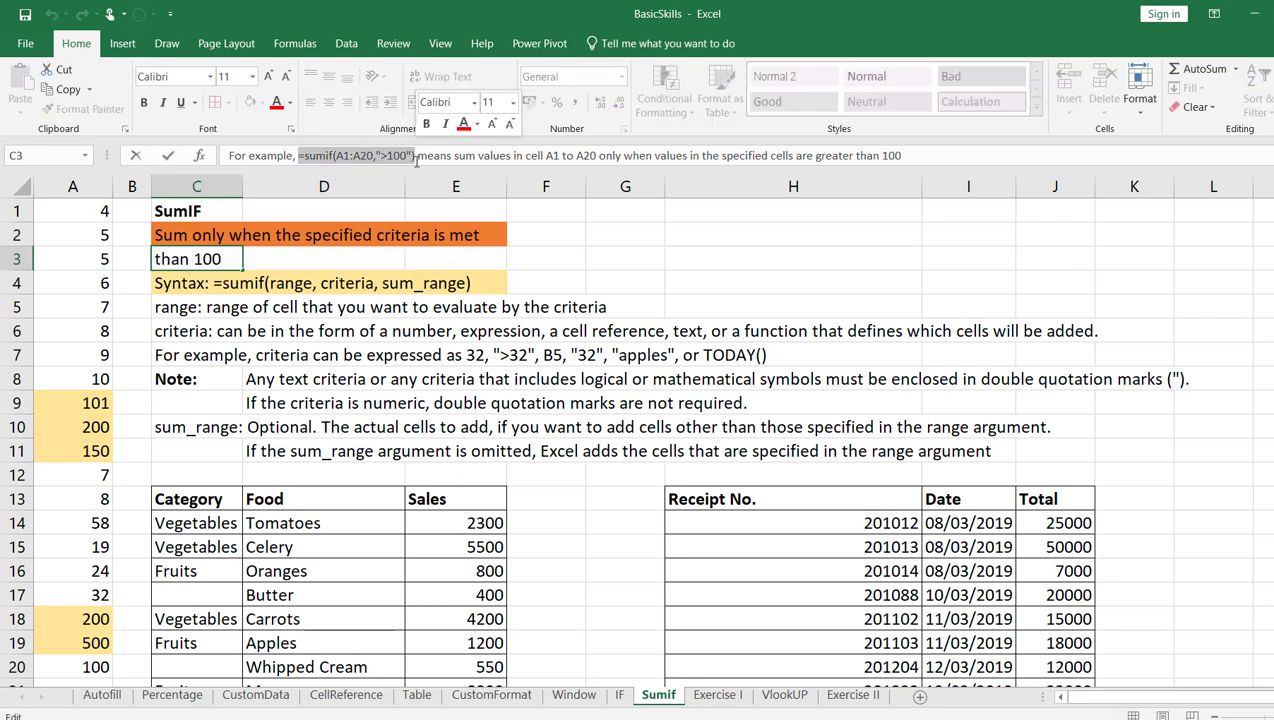
key("ctrl+c")
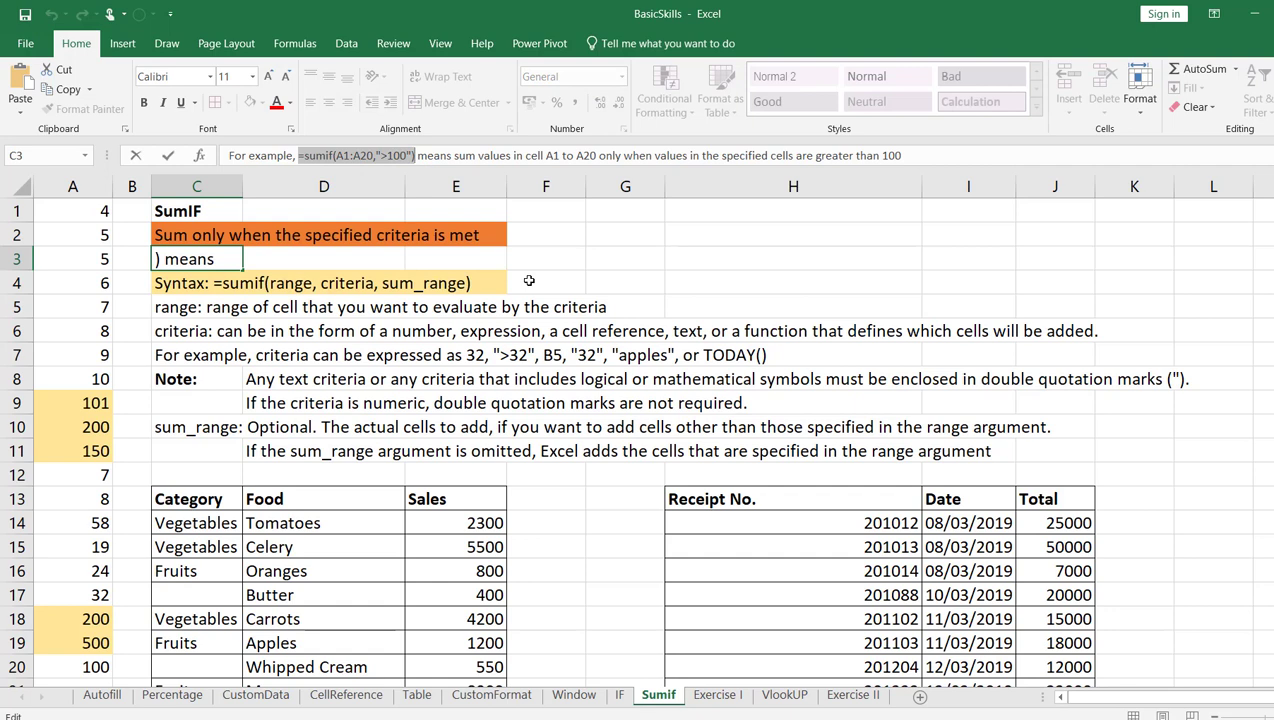
Step: Enter the copied formula =sumif(A1:A20,">100") in cell B1
left_click(122, 211)
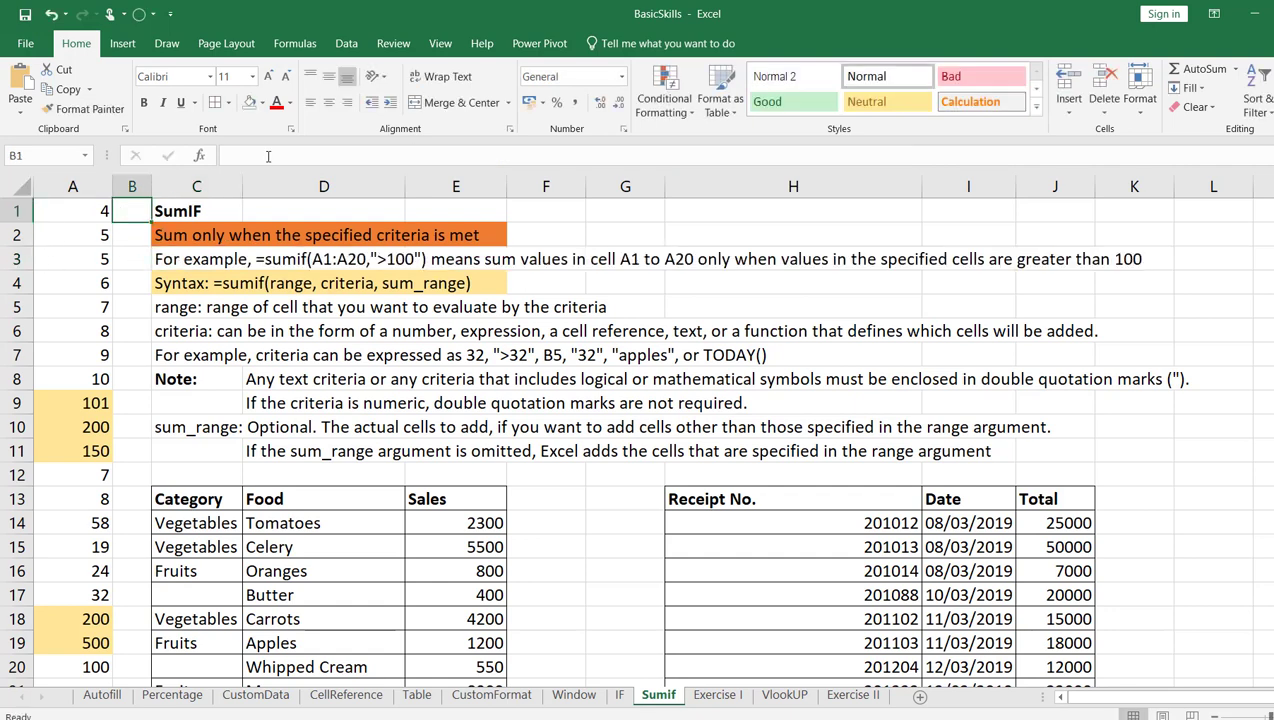
left_click(267, 153)
key("ctrl+v")
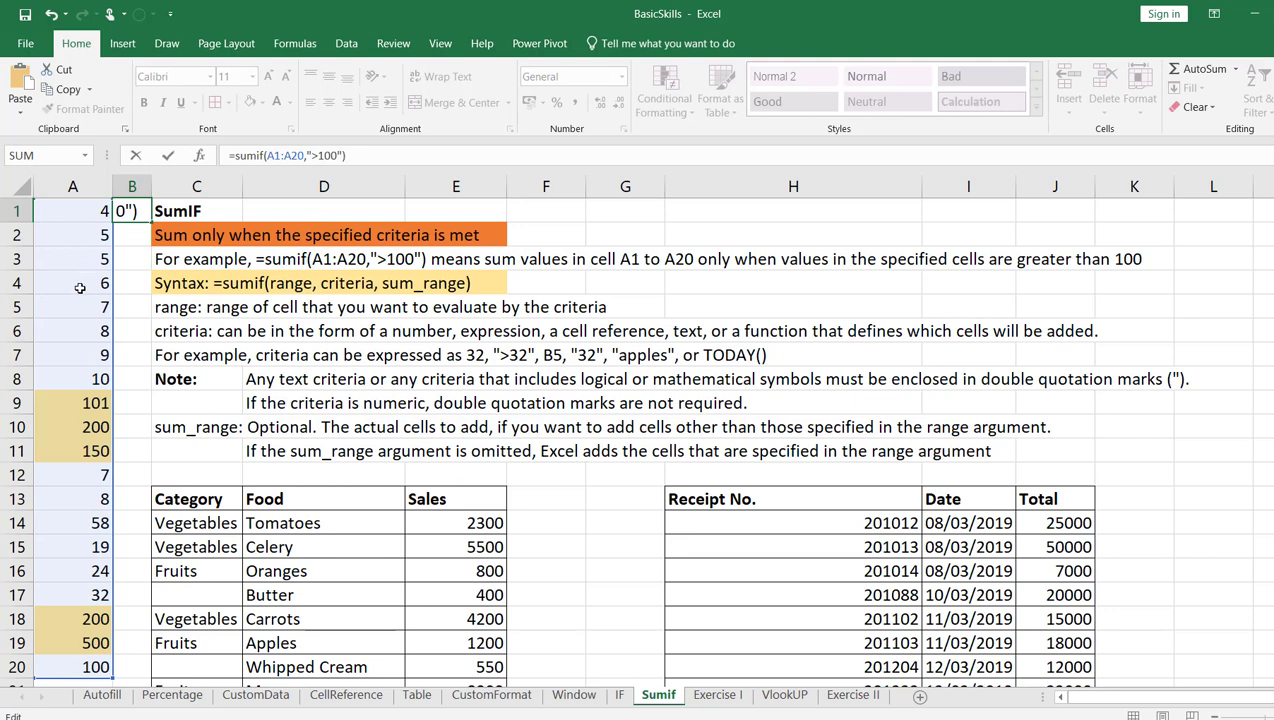
left_click(60, 455)
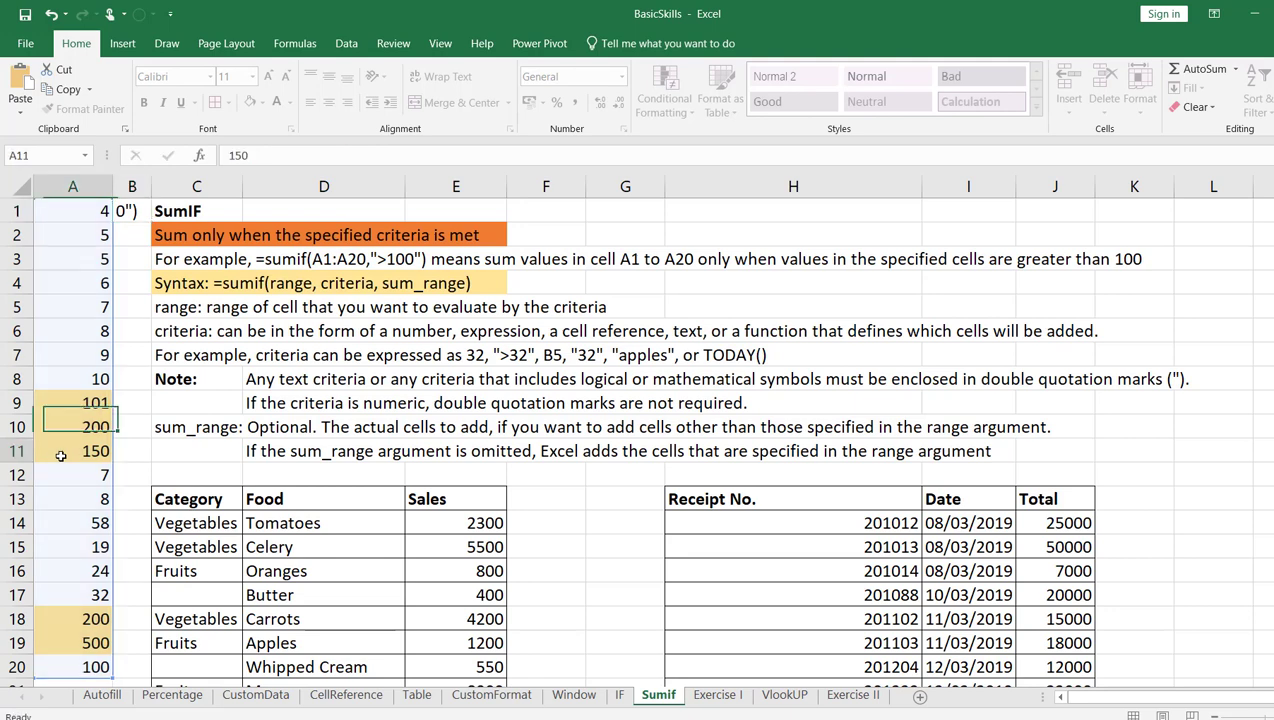
left_click(142, 201)
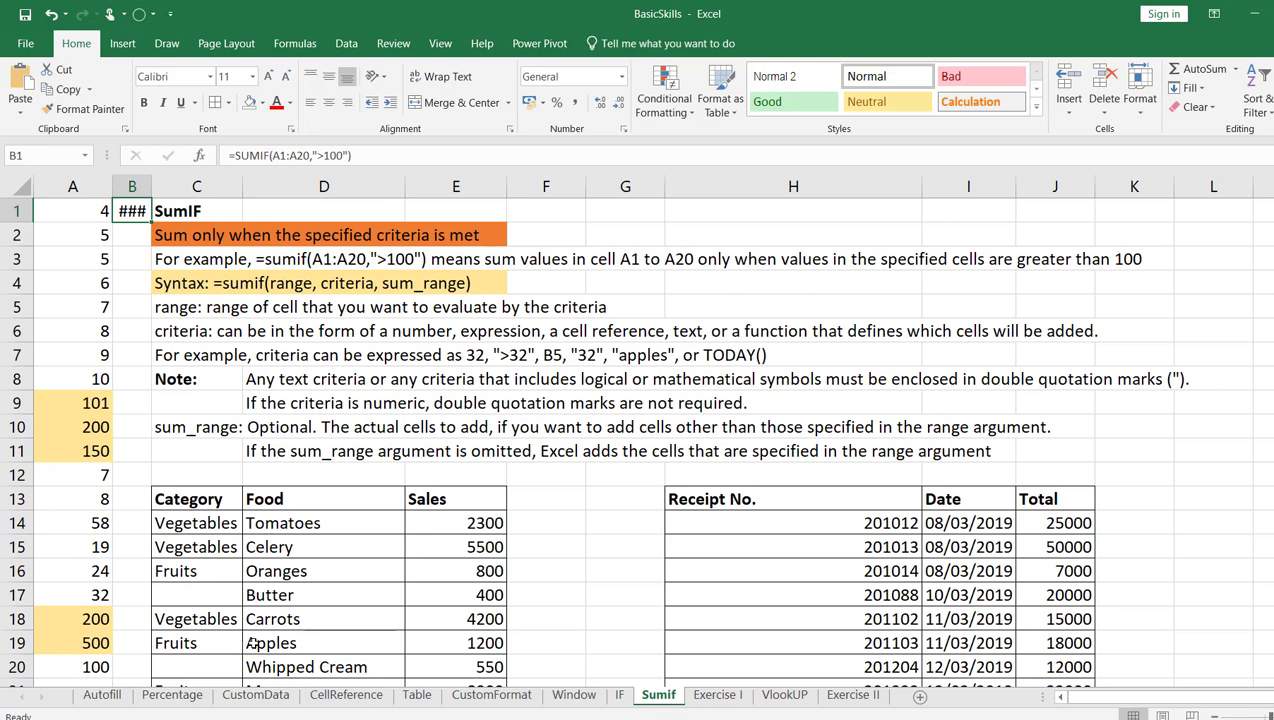
Step: Autofit the width of column B and fill cell B1 with light green
double_click(154, 186)
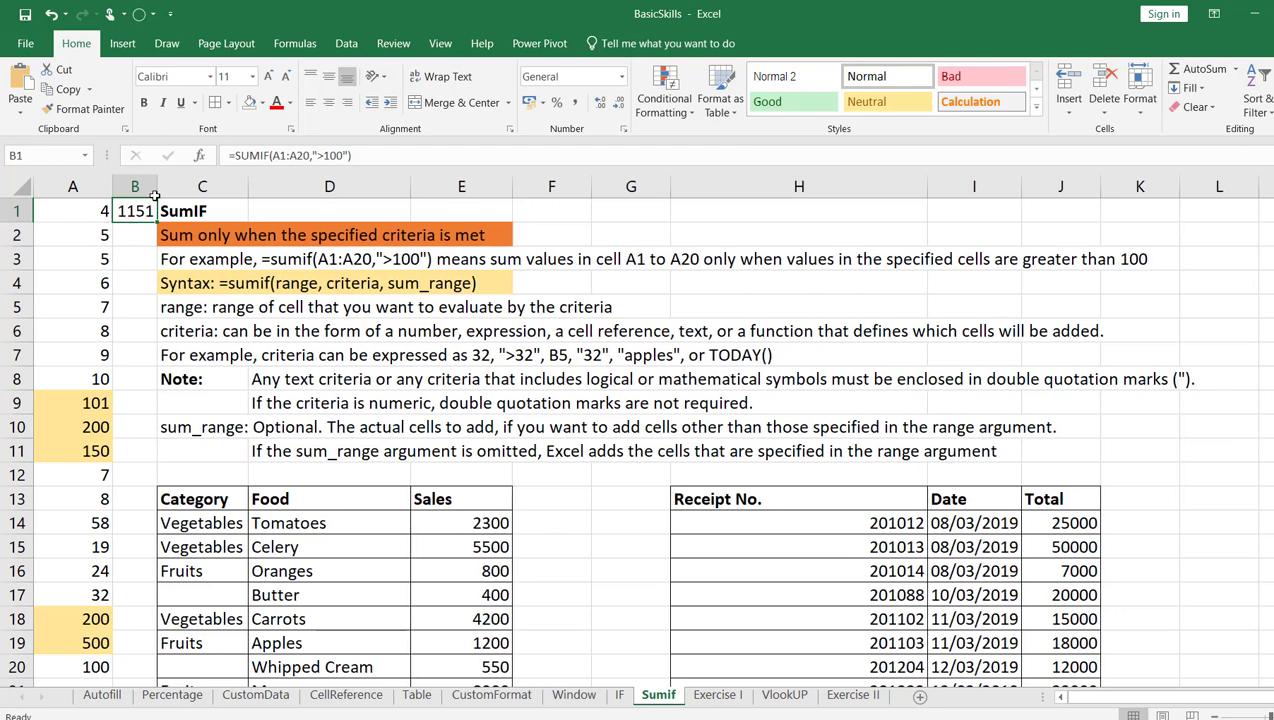
left_click(262, 103)
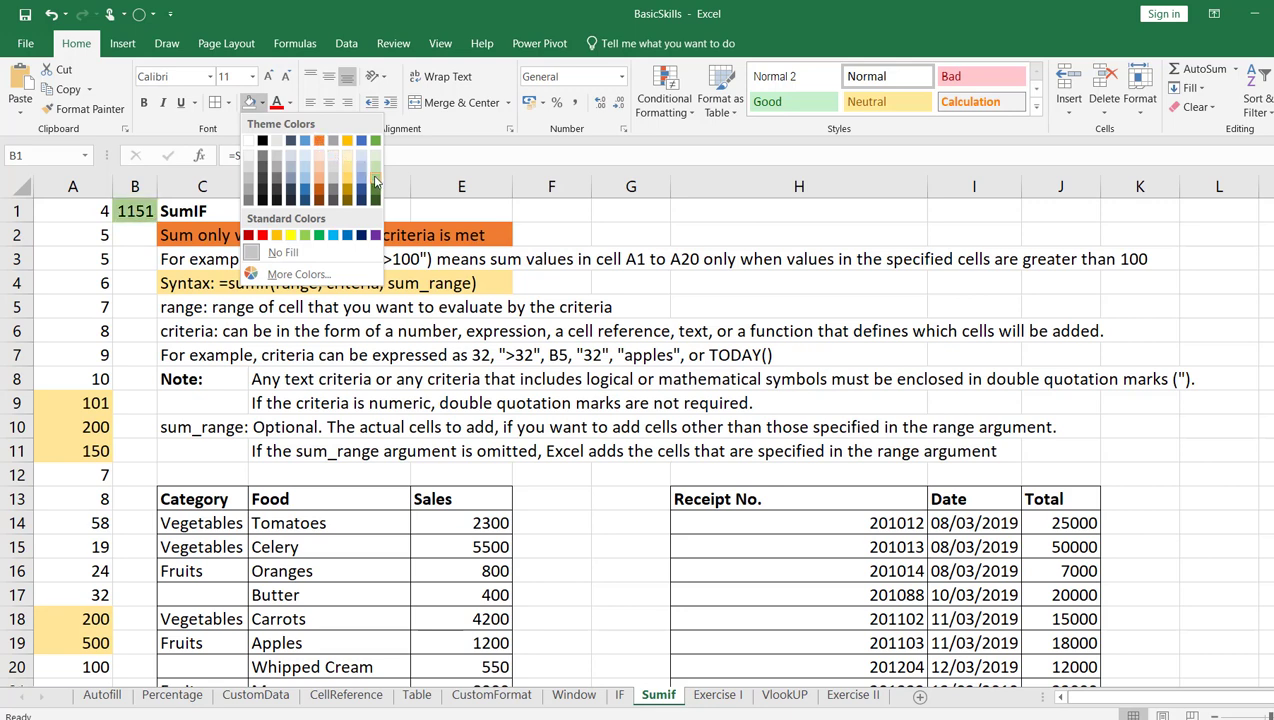
left_click(376, 181)
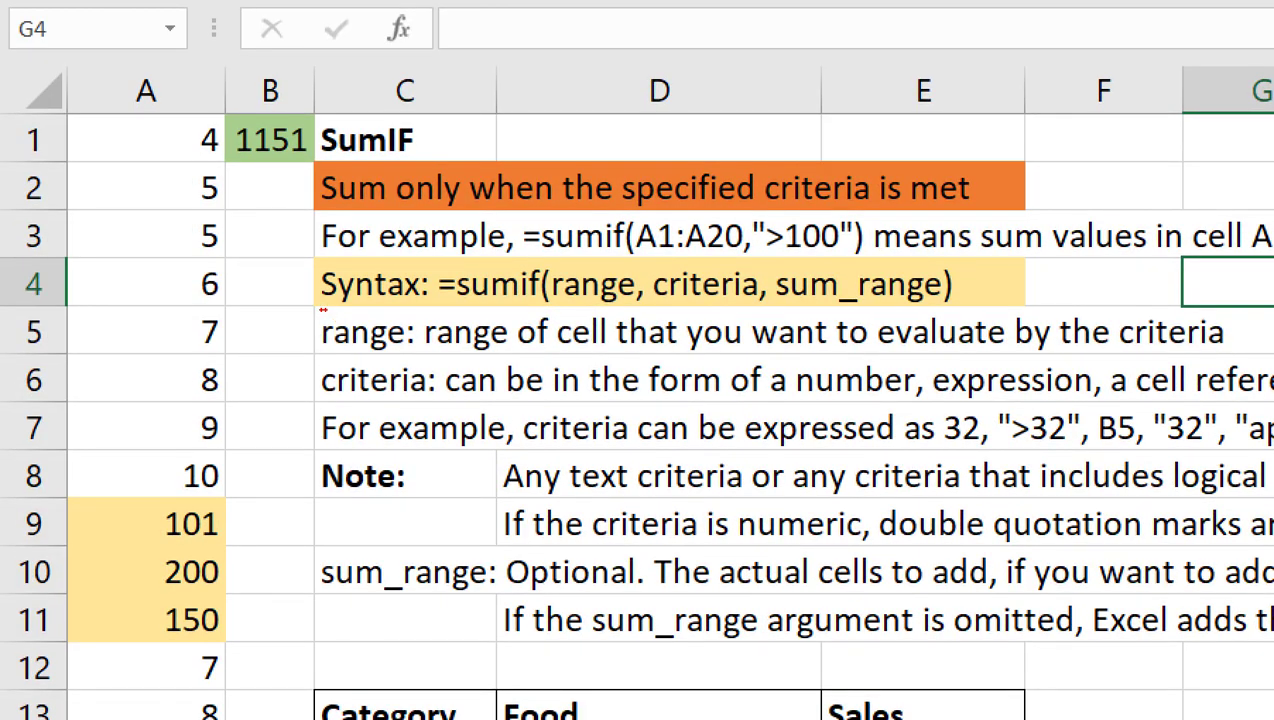
left_click_drag(320, 310, 1040, 312)
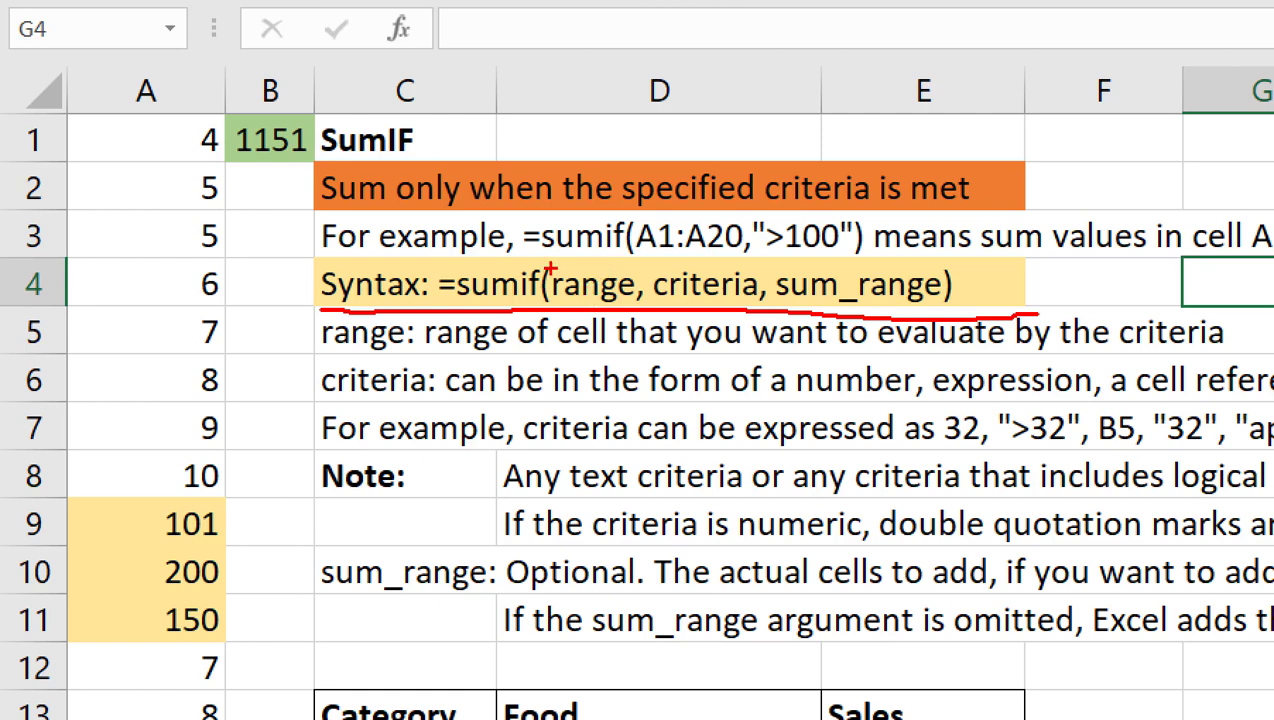
mouse_move(551, 268)
left_mouse_down()
mouse_move(622, 264)
mouse_move(640, 278)
mouse_move(634, 305)
left_mouse_up()
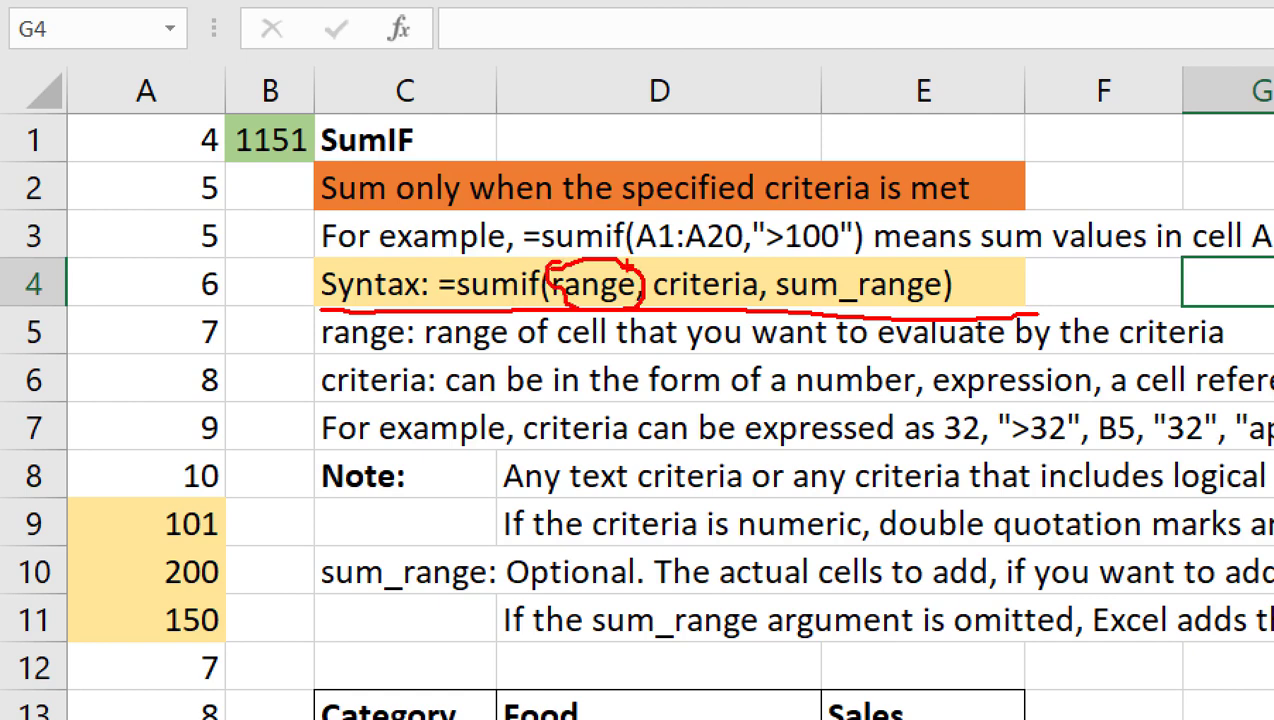
left_click_drag(628, 260, 654, 244)
left_click_drag(624, 240, 760, 238)
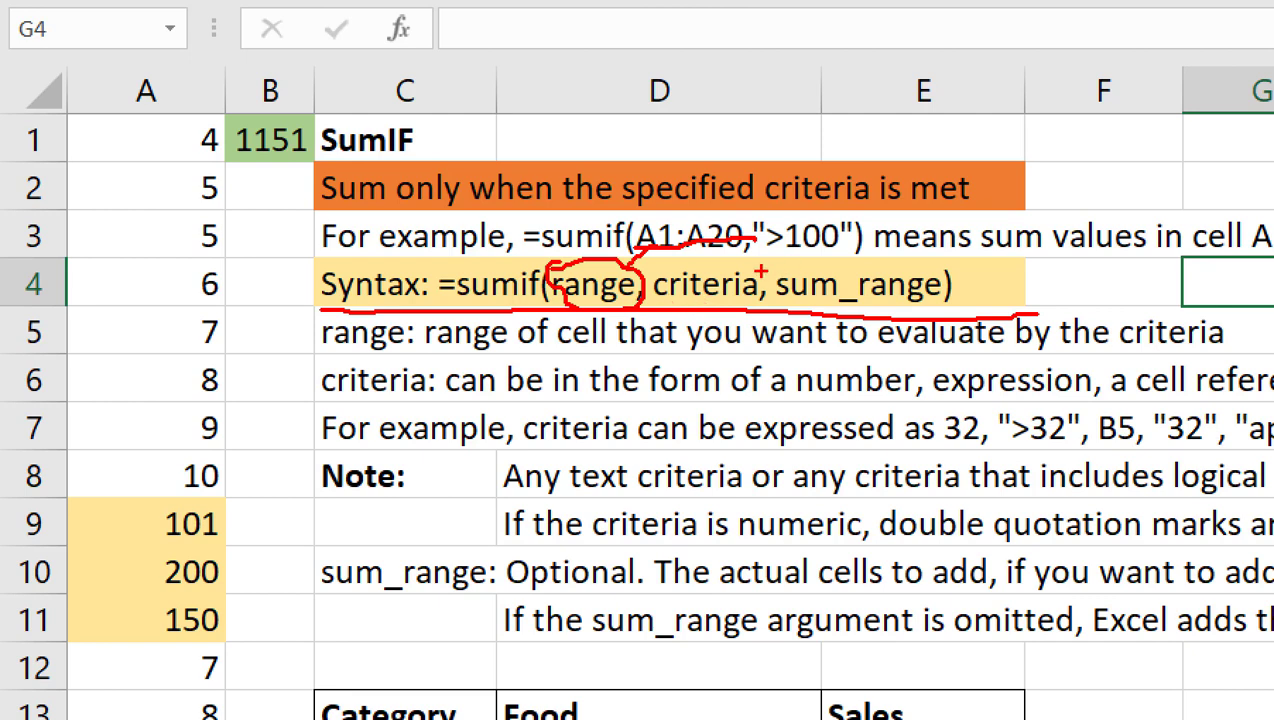
left_click_drag(762, 271, 784, 252)
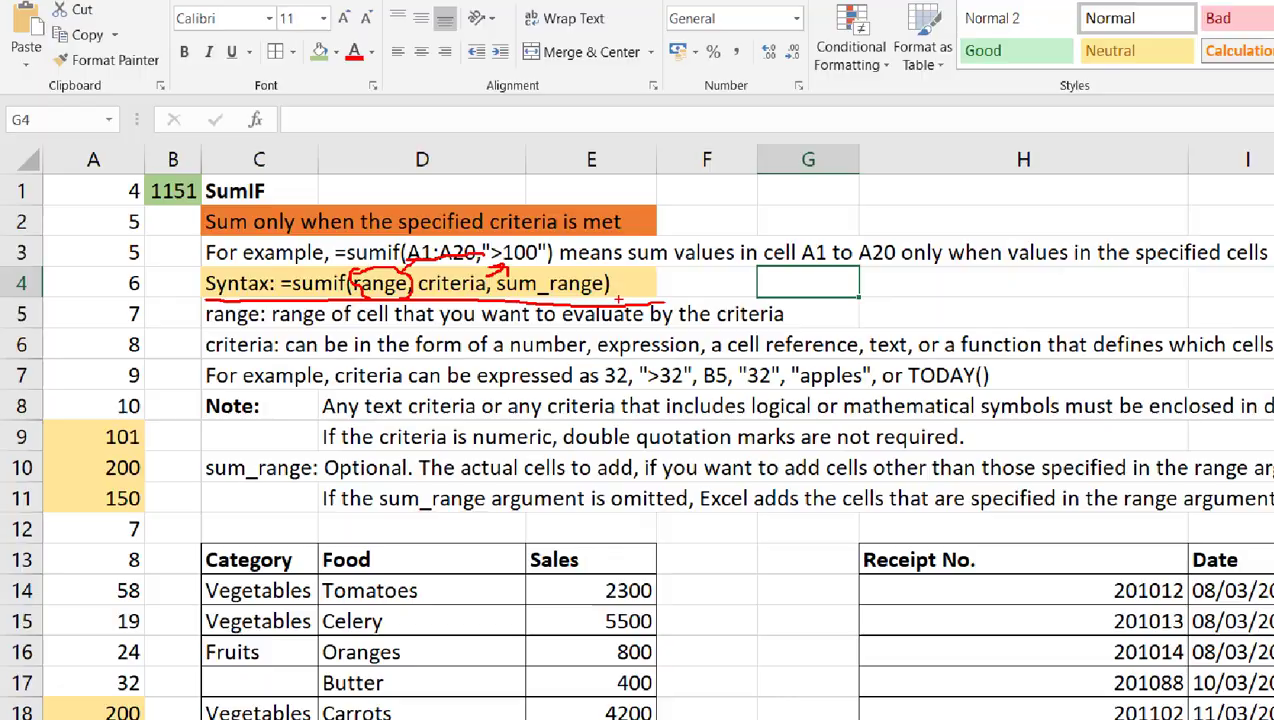
Step: Fill the Category column C13:C22 of the food sales table with light green
scroll(534, 714, "down", 2)
scroll(267, 497, "down", 1)
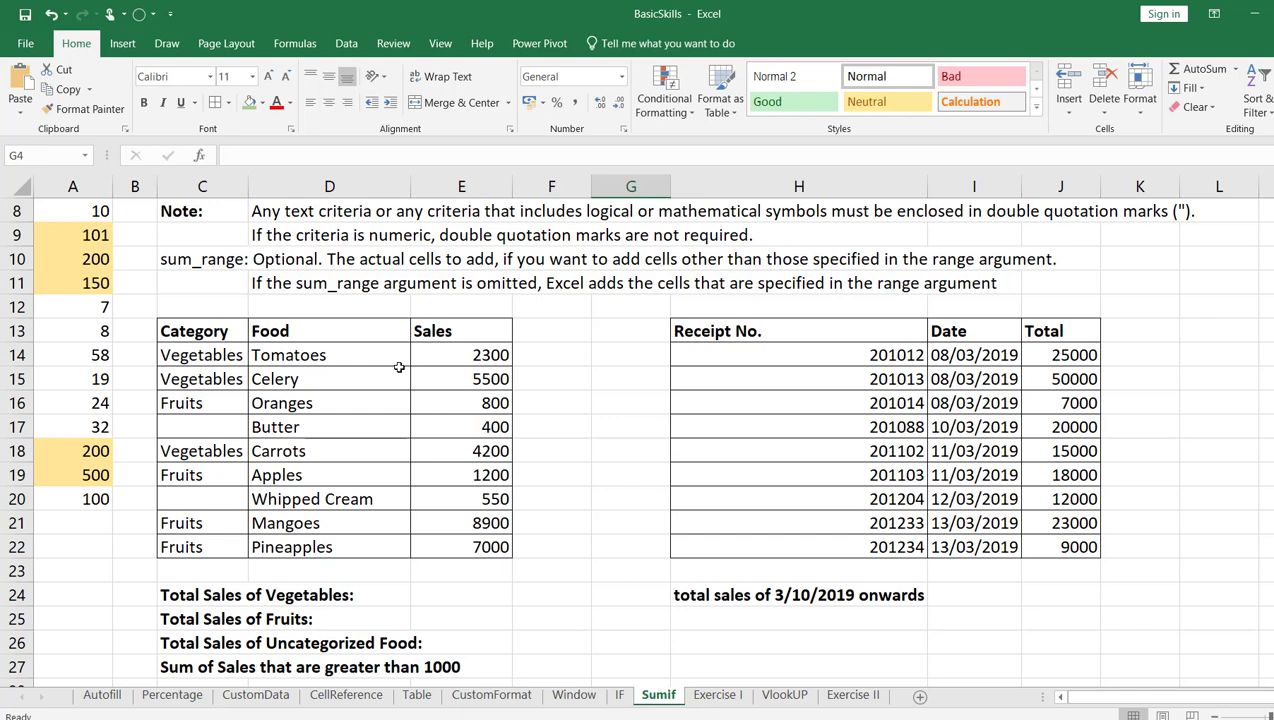
left_click(196, 331)
left_click_drag(196, 331, 196, 548)
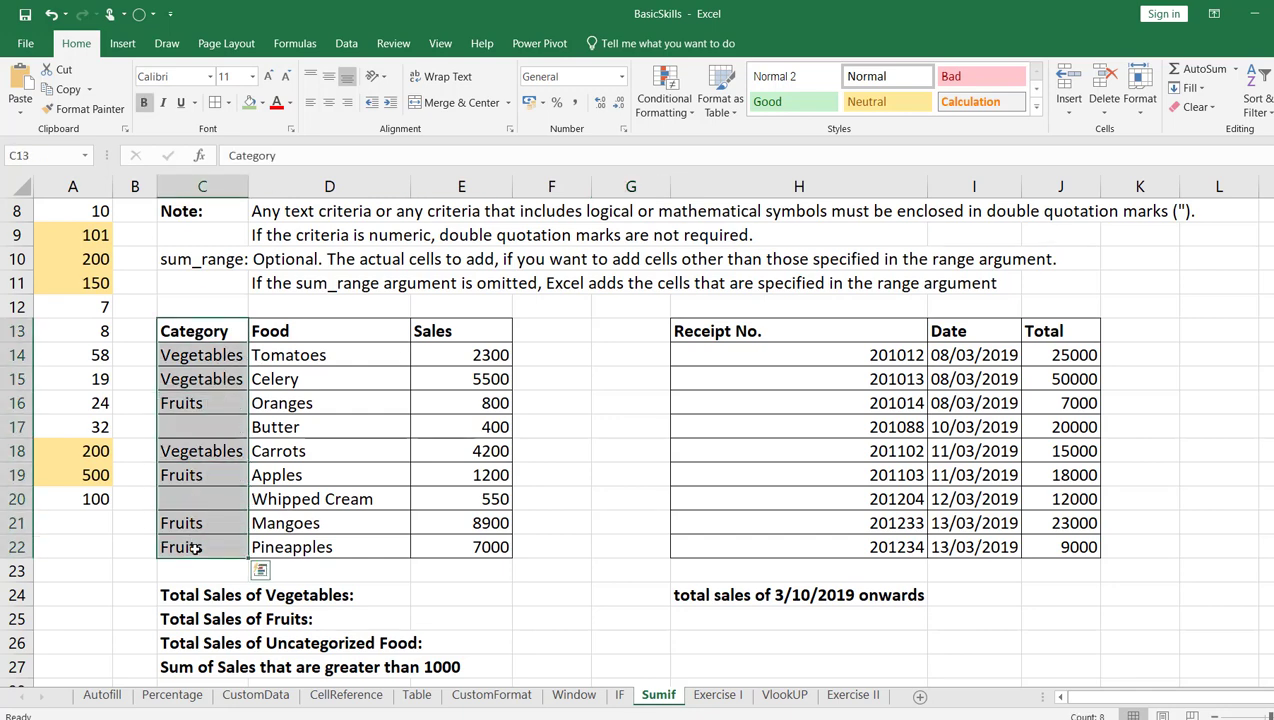
left_click(251, 102)
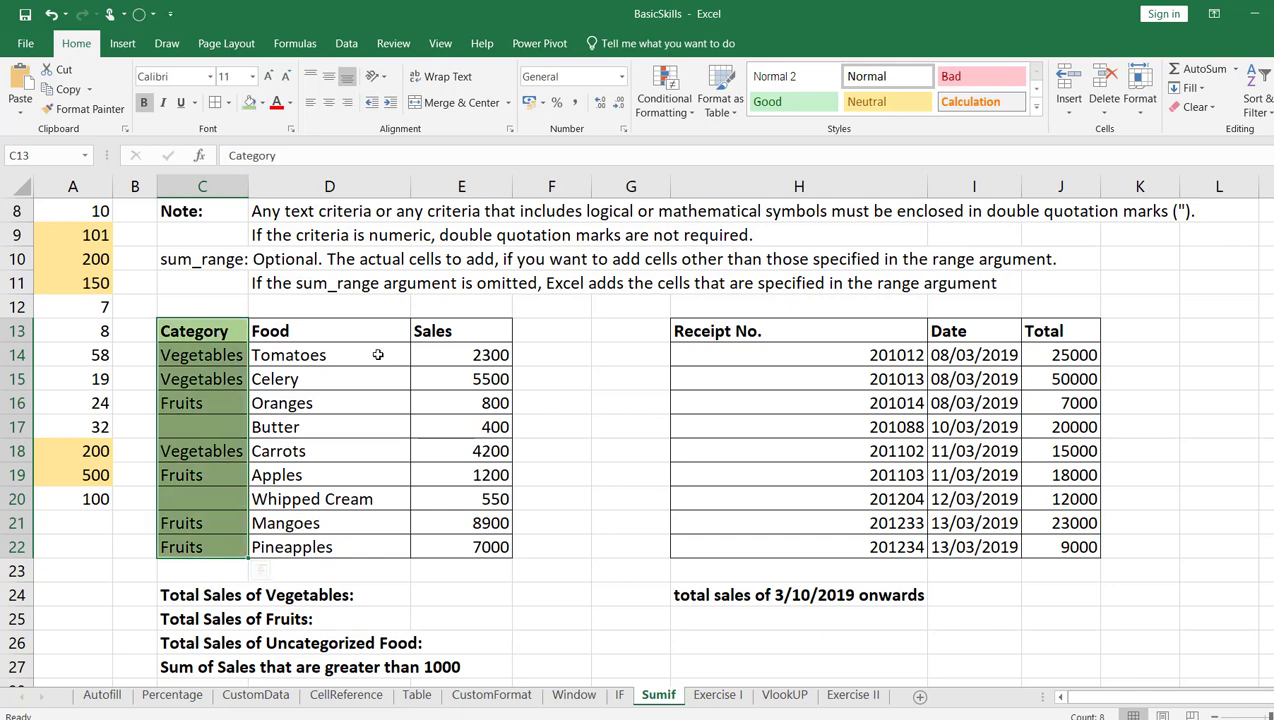
Step: Fill the Sales column E13:E22 of the food sales table with orange
left_click(493, 355)
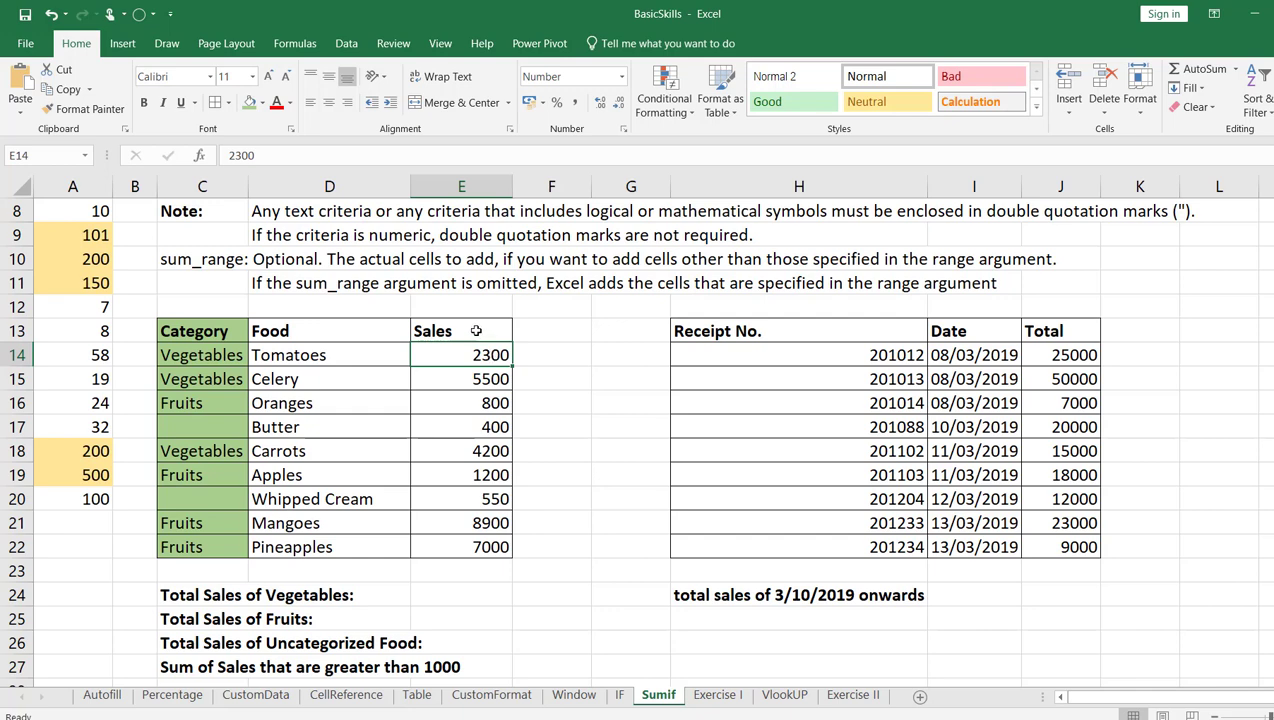
left_click_drag(476, 331, 471, 543)
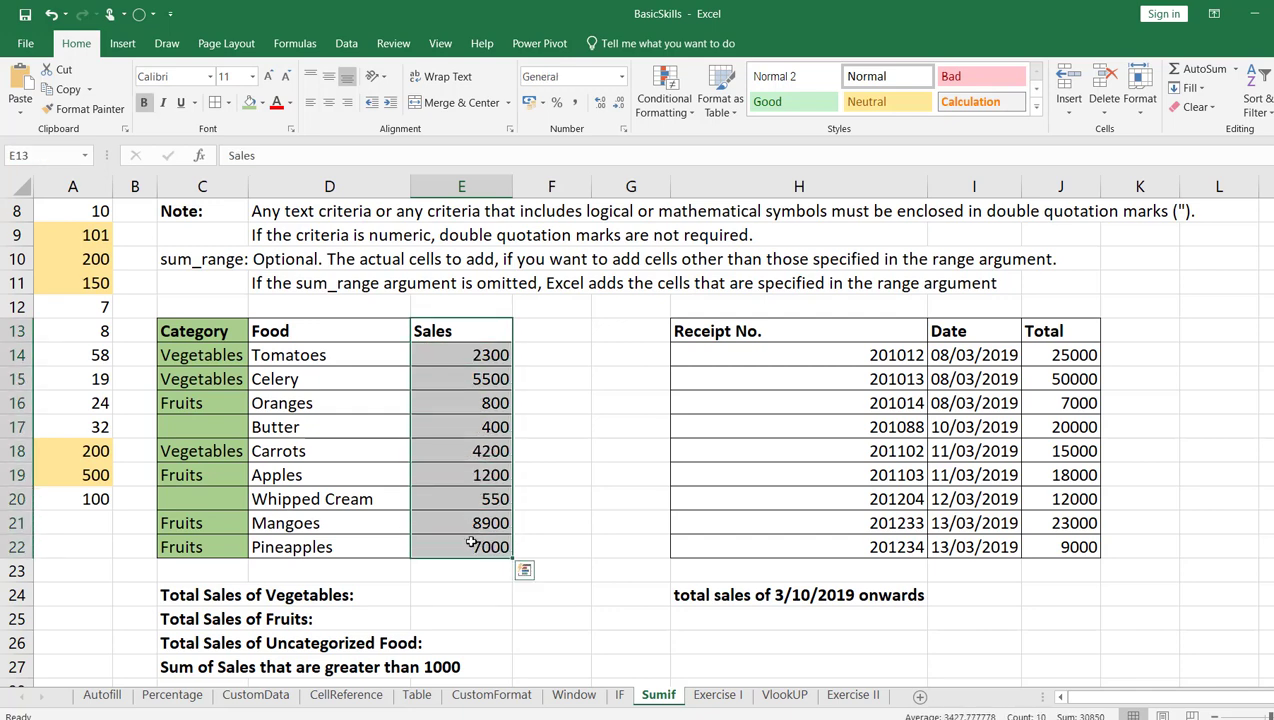
left_click(264, 104)
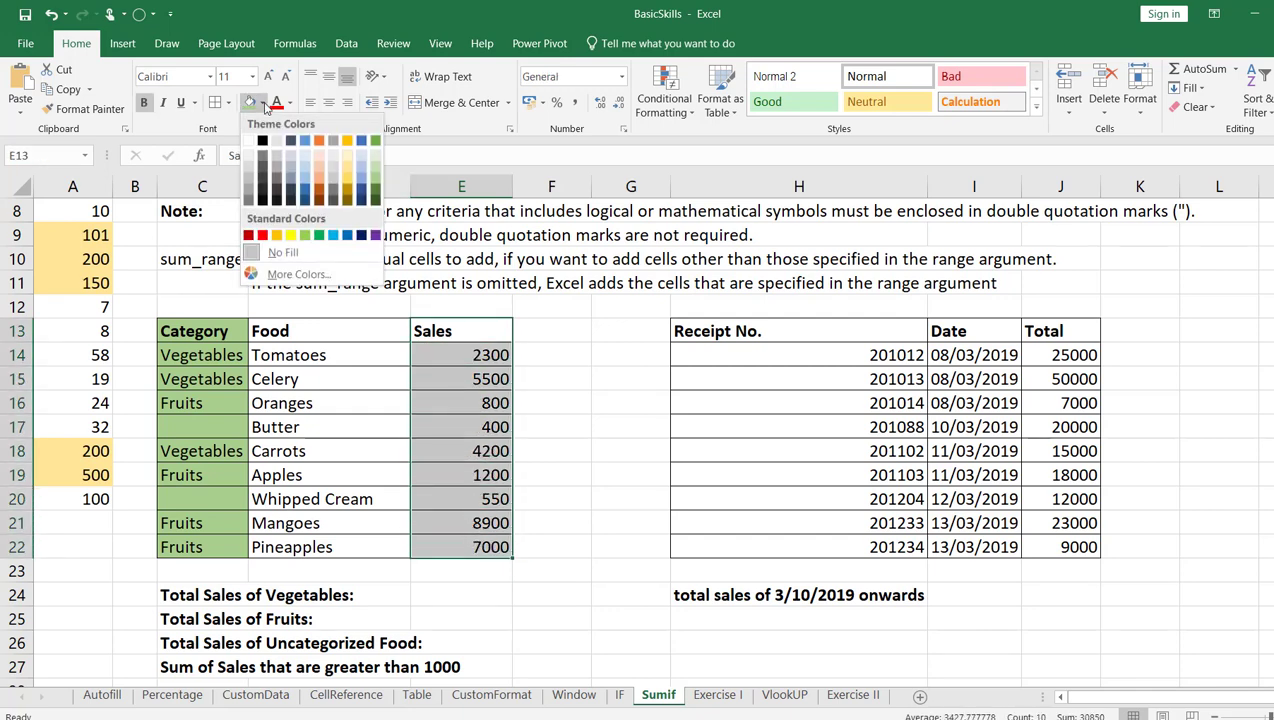
left_click(325, 147)
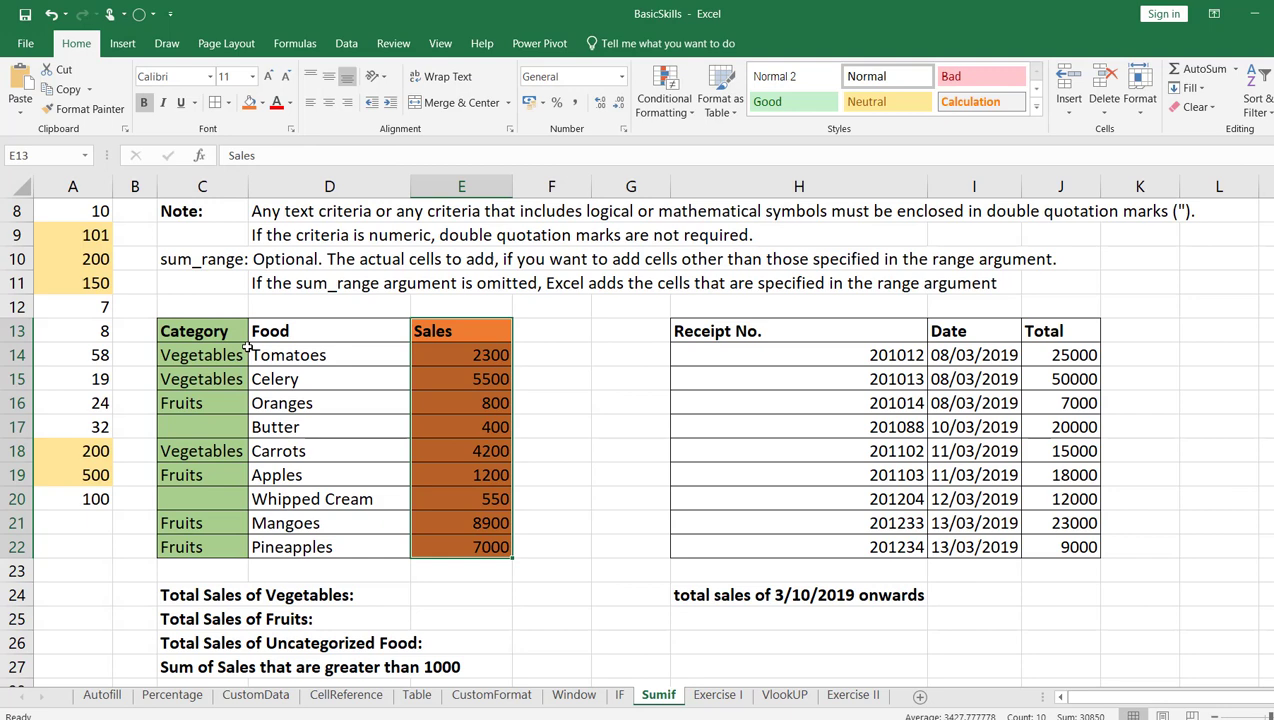
left_click(231, 418)
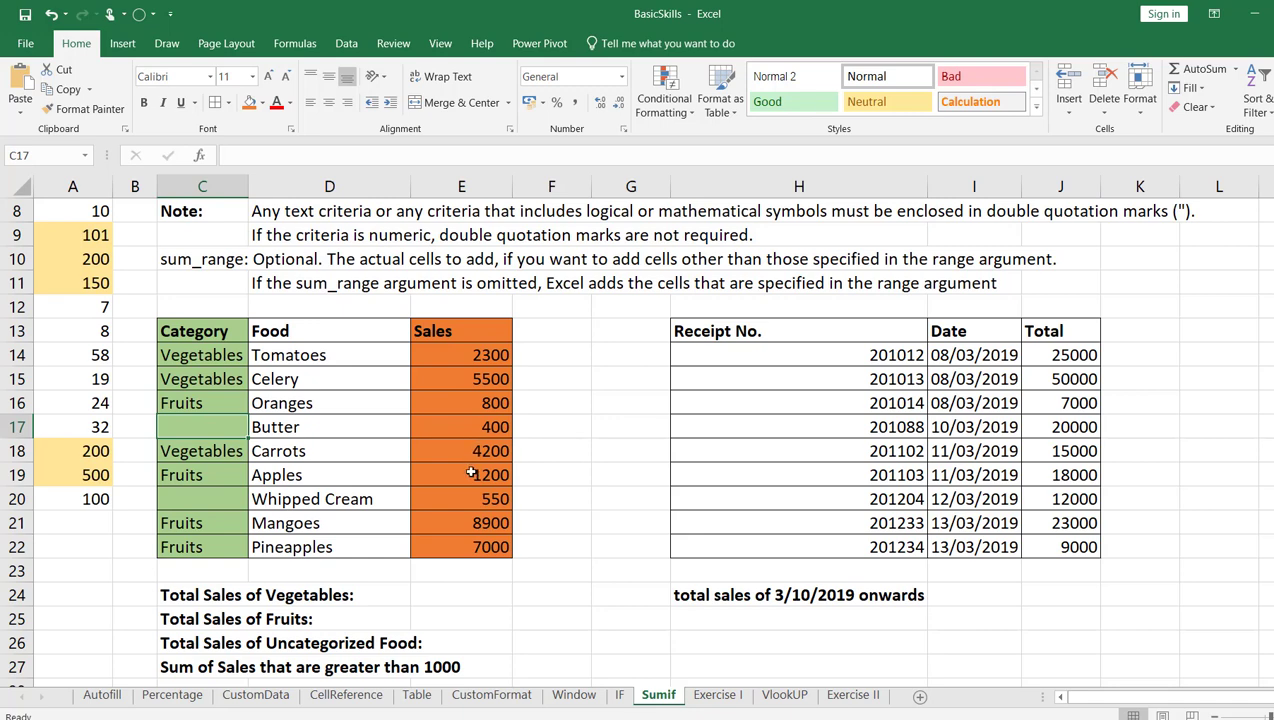
Step: Enter =sumif(C14:C22,"vegetables",E14:E22) in E24 to calculate the total sales of vegetables
scroll(471, 473, "up", 2)
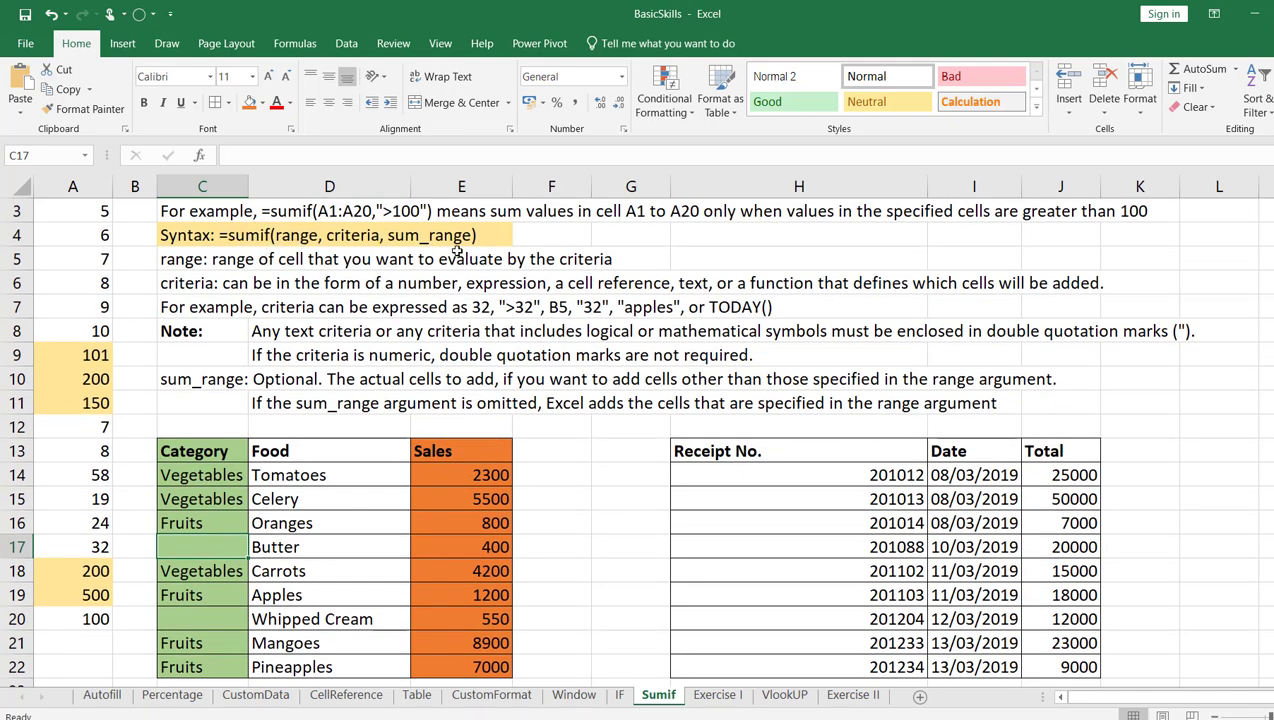
scroll(384, 632, "down", 2)
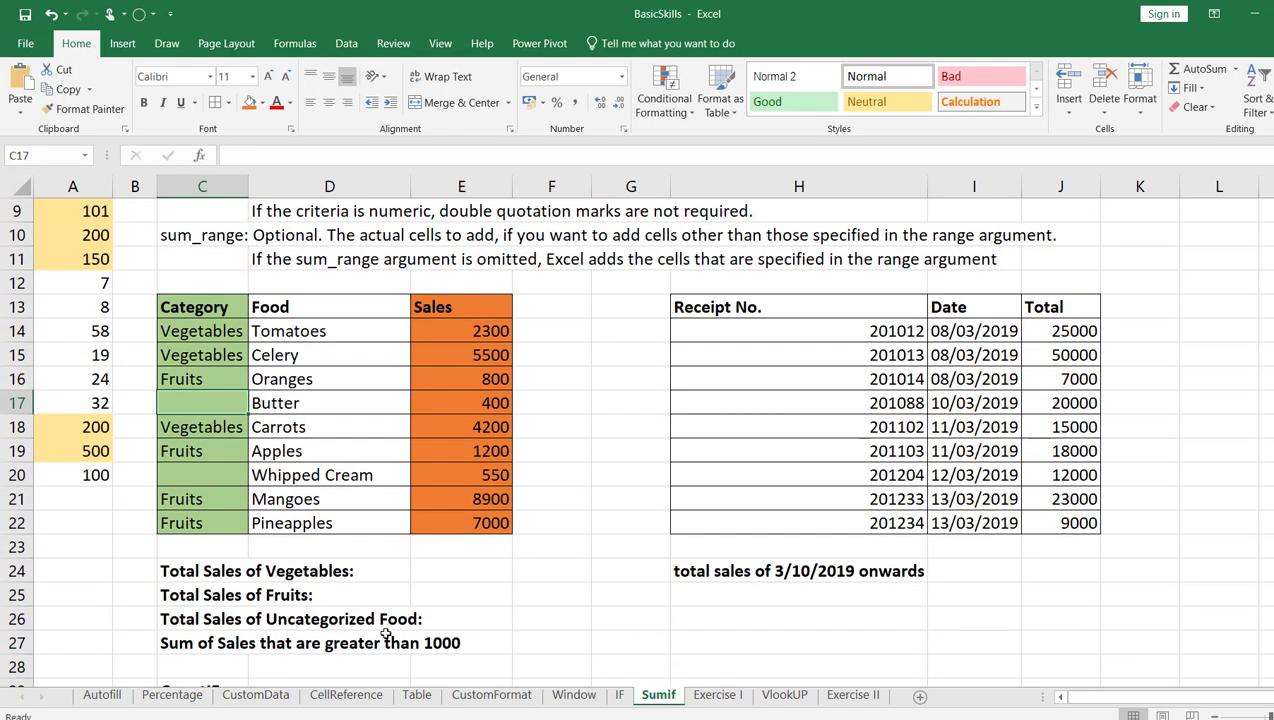
left_click(441, 574)
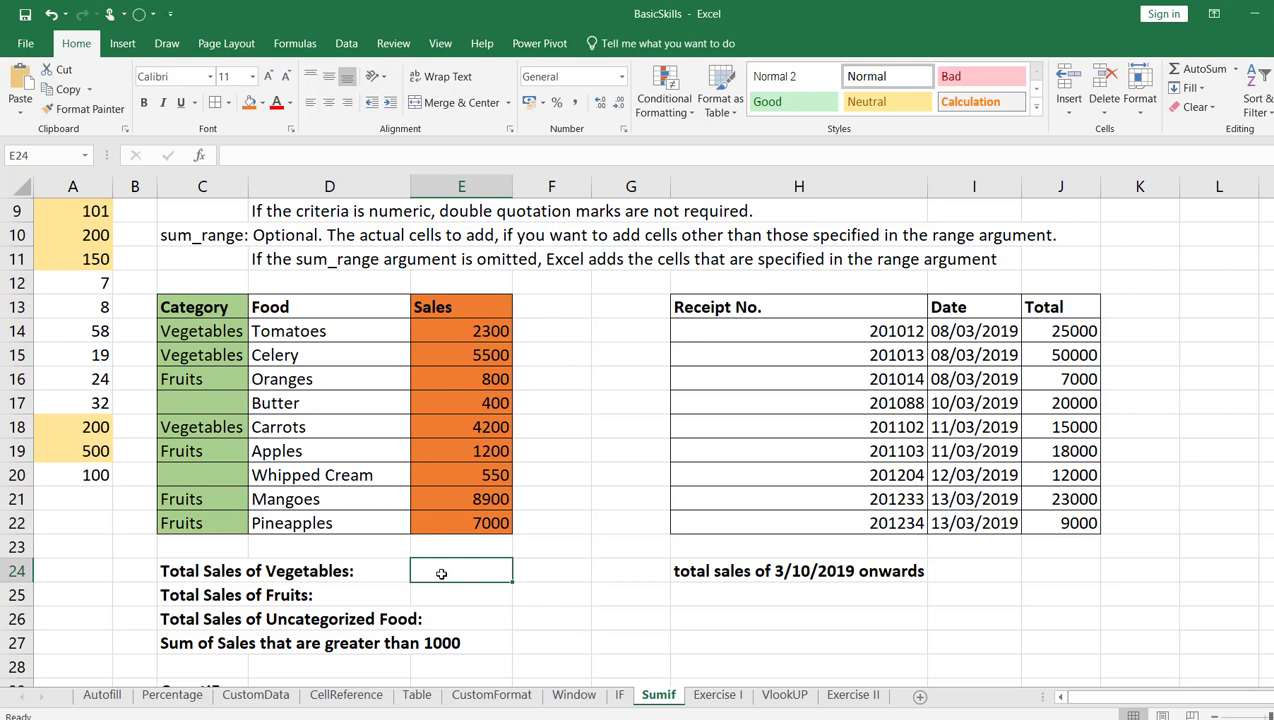
type("=sumif(")
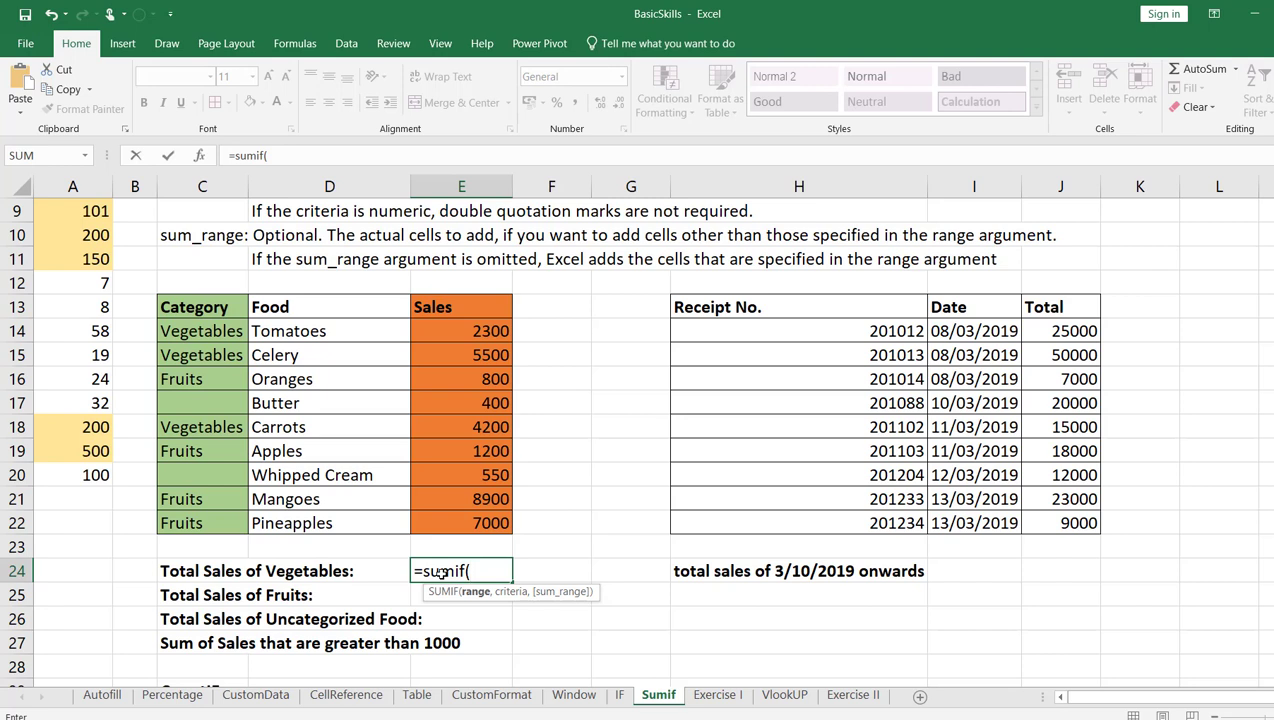
left_click(218, 337)
left_click_drag(218, 330, 231, 524)
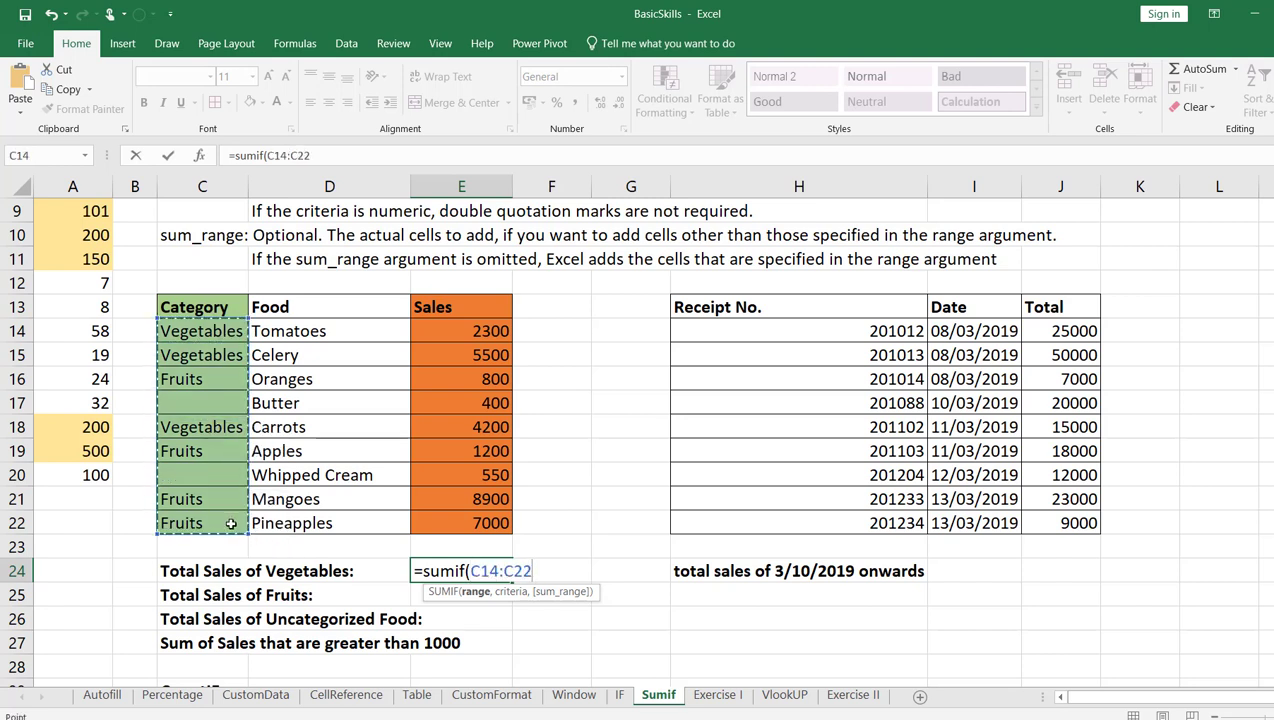
type(",\"vegetables")
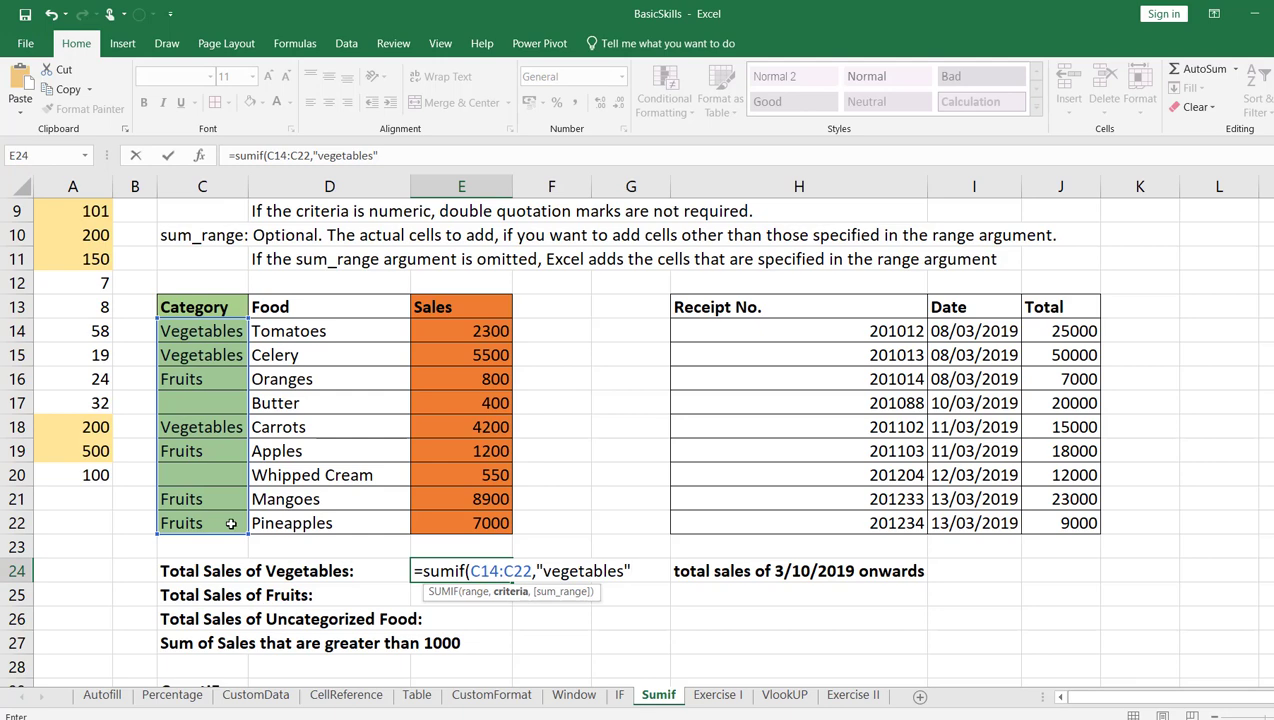
type(",")
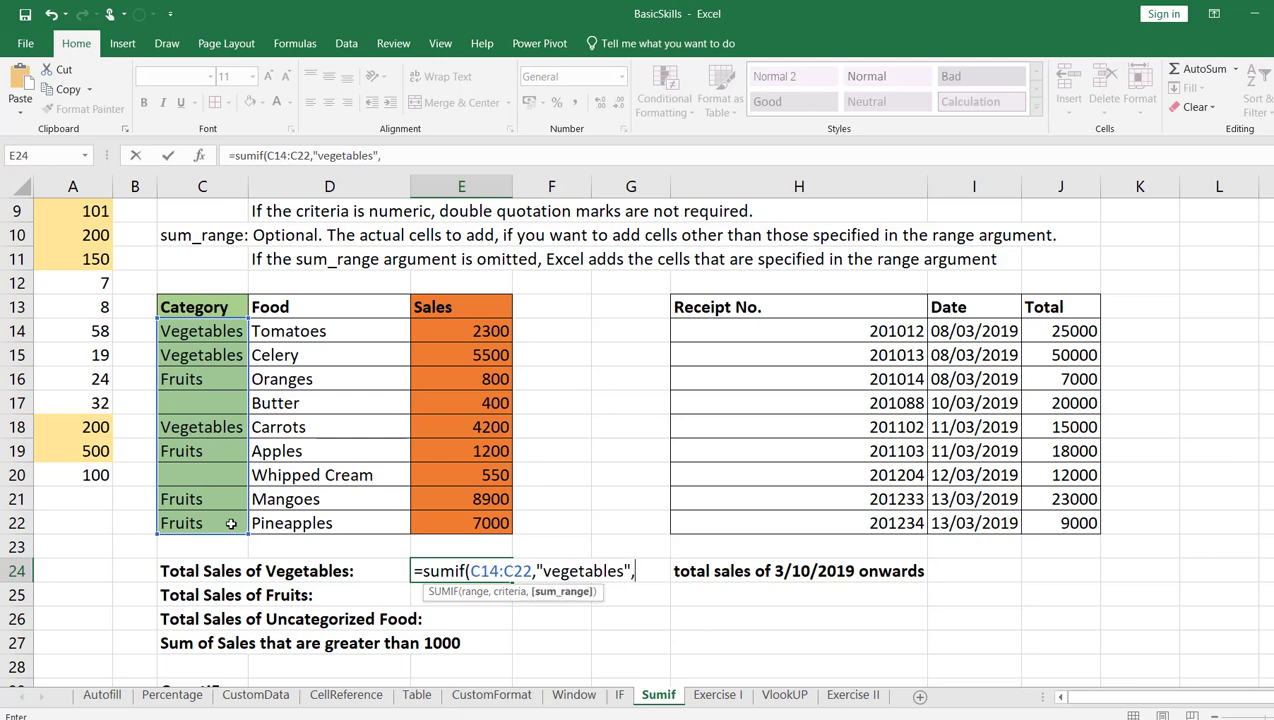
left_click(480, 330)
left_click_drag(480, 330, 480, 522)
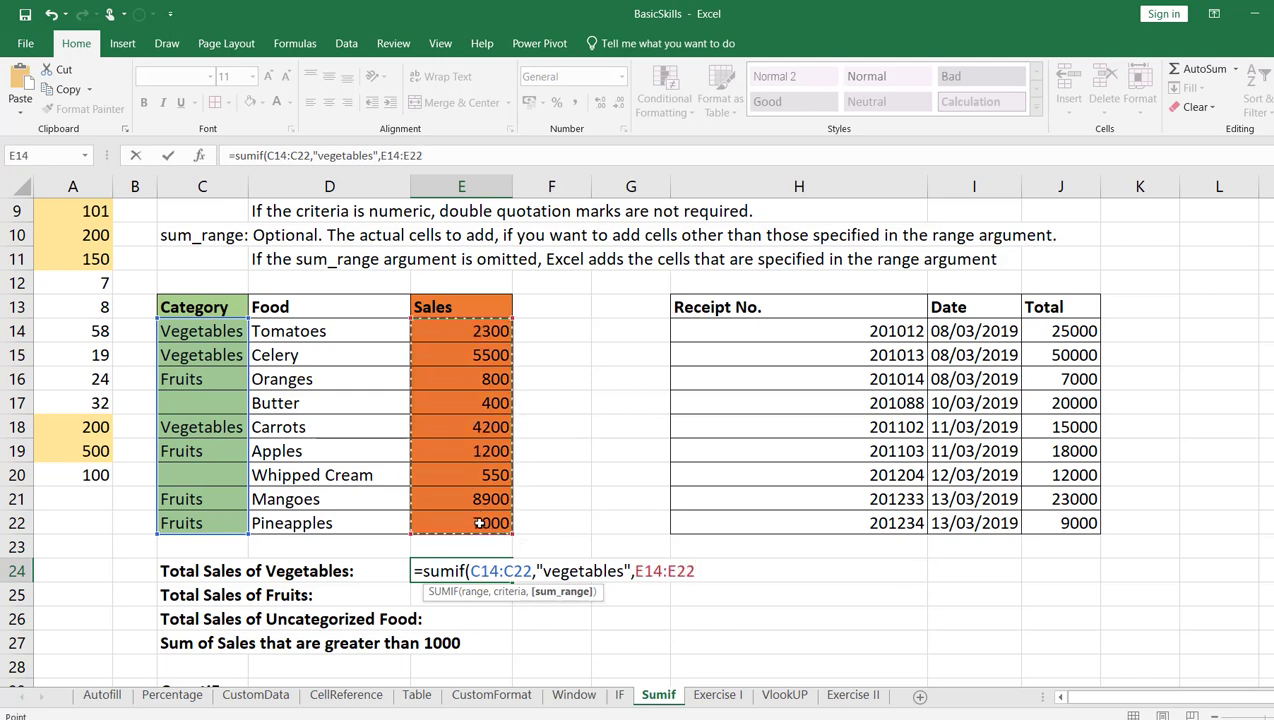
type(")")
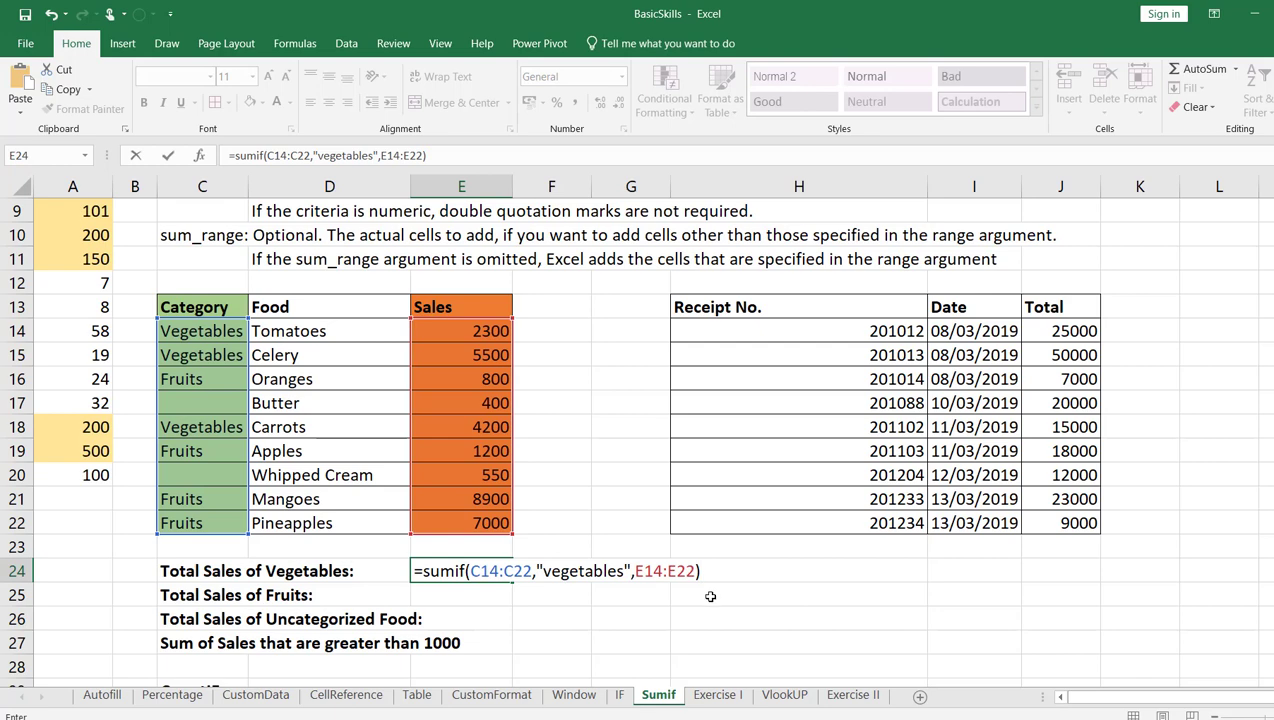
key("Return")
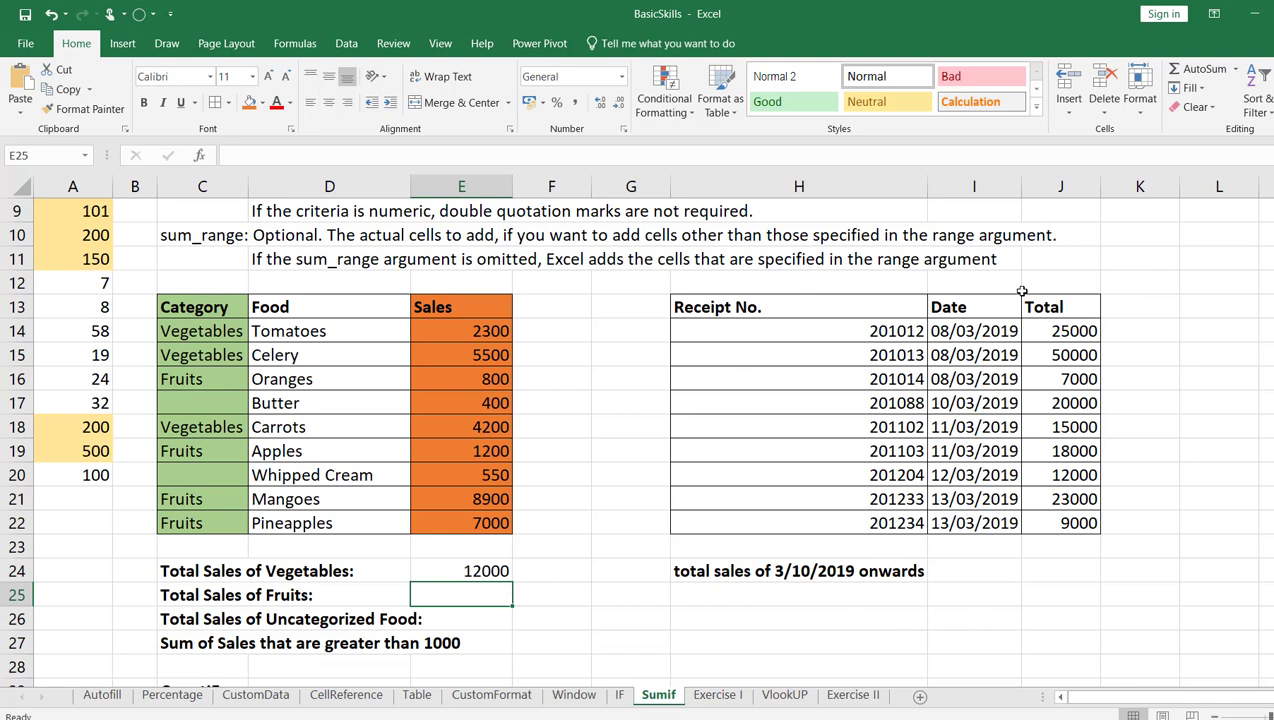
Step: Select cell I24 beside the label "total sales of 3/10/2019 onwards" and review the receipts table above it
left_click(970, 571)
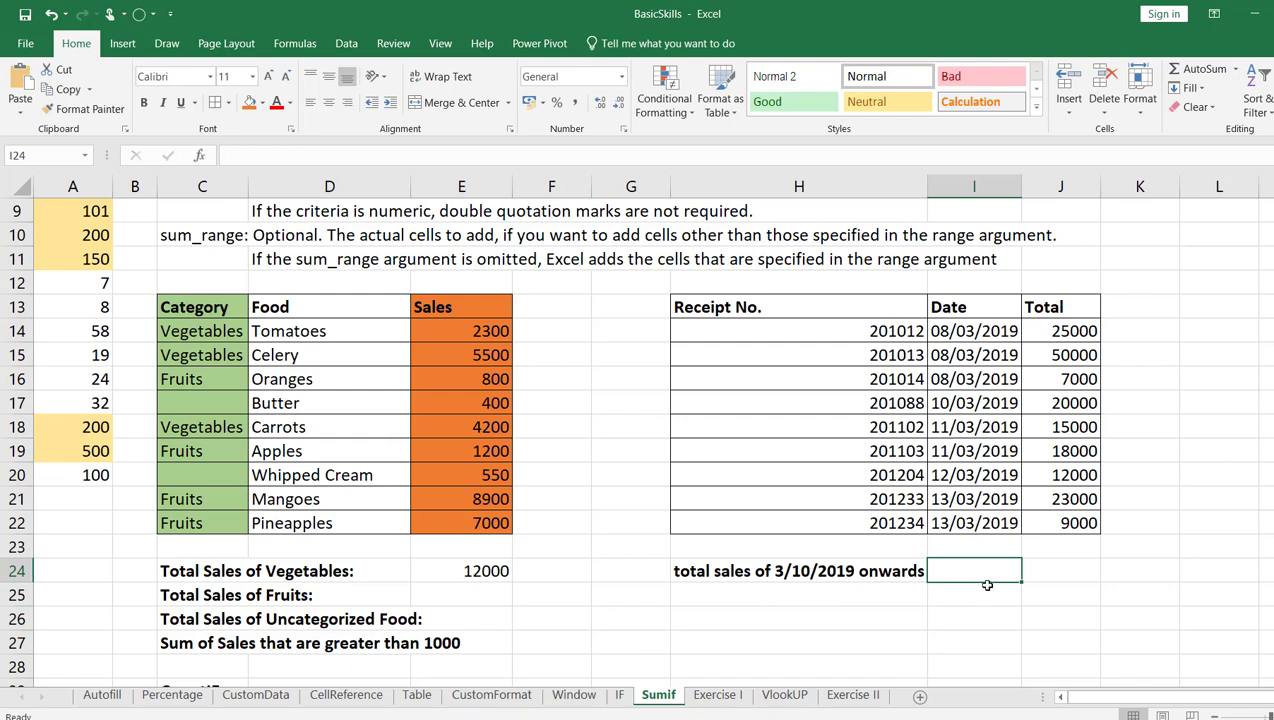
scroll(988, 587, "down", 2)
scroll(989, 590, "up", 1)
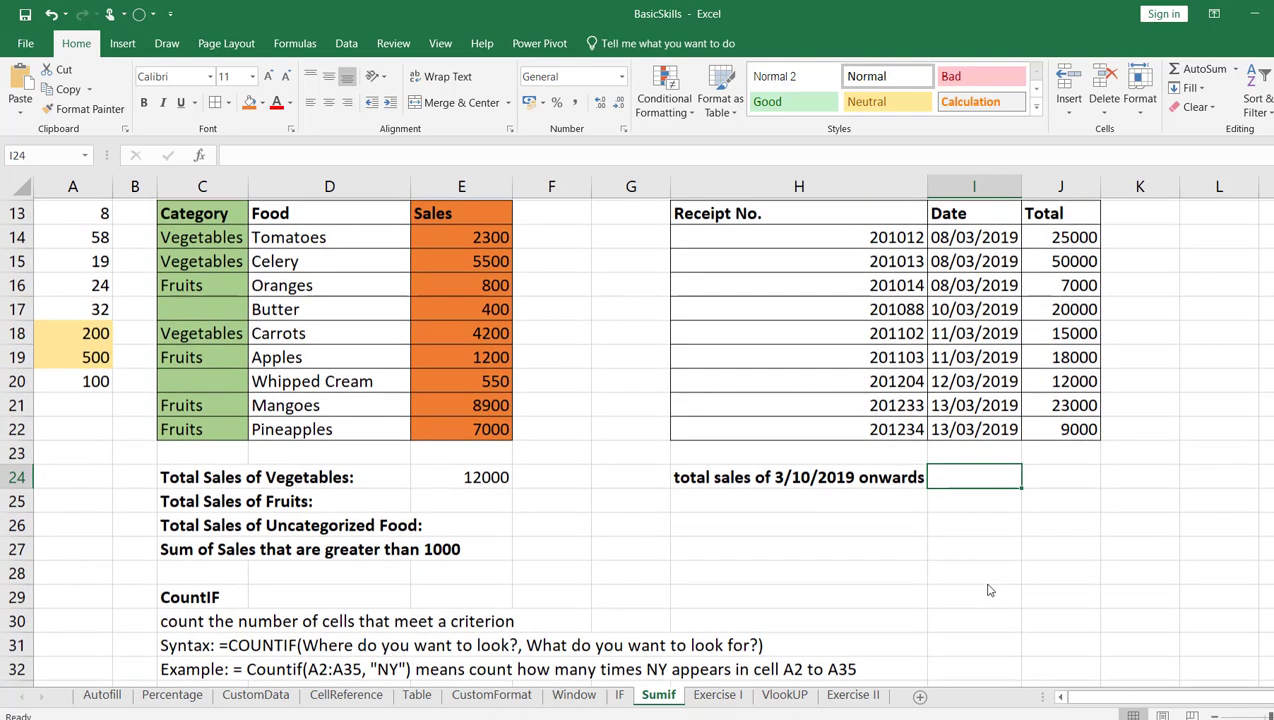
scroll(988, 590, "up", 1)
scroll(988, 590, "up", 1)
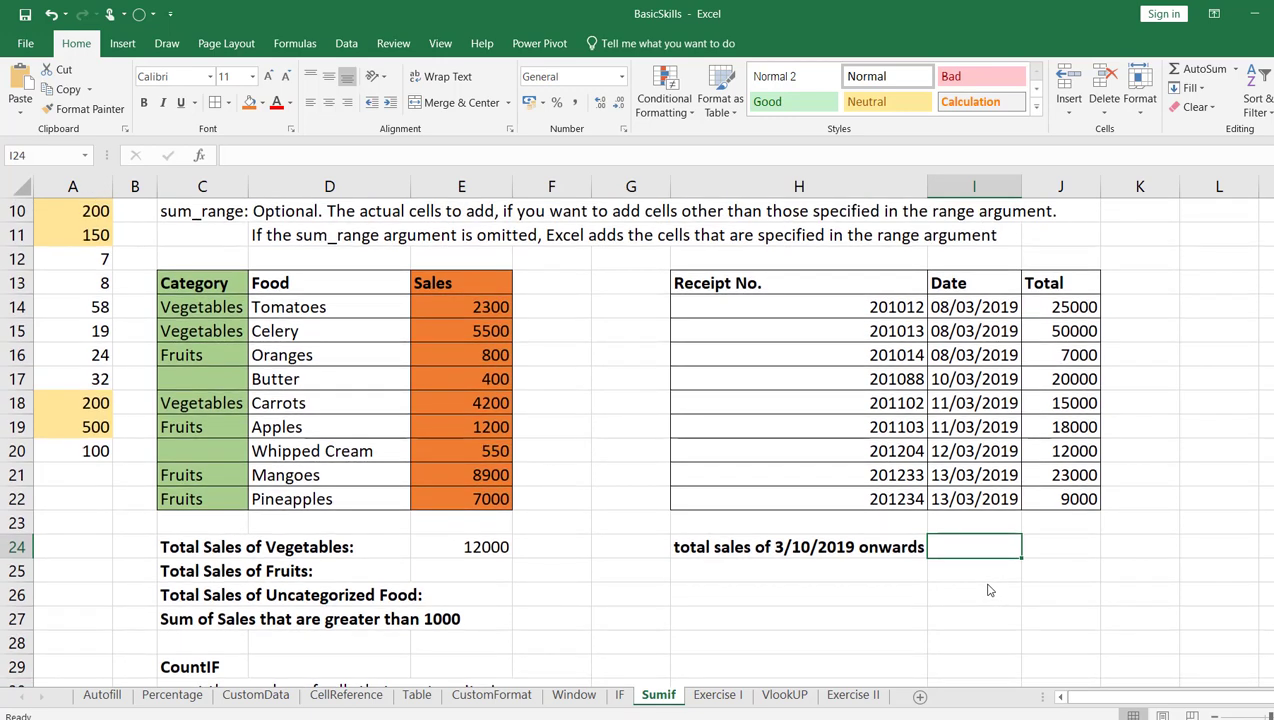
scroll(605, 456, "up", 1)
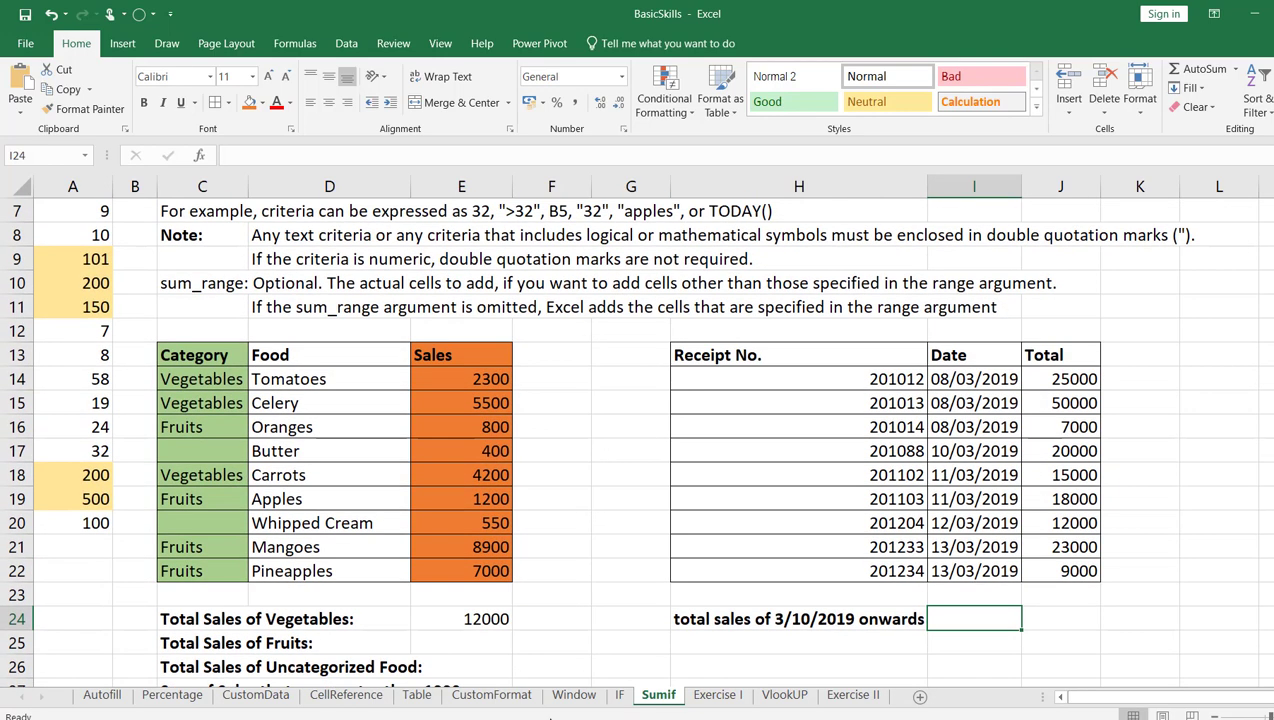